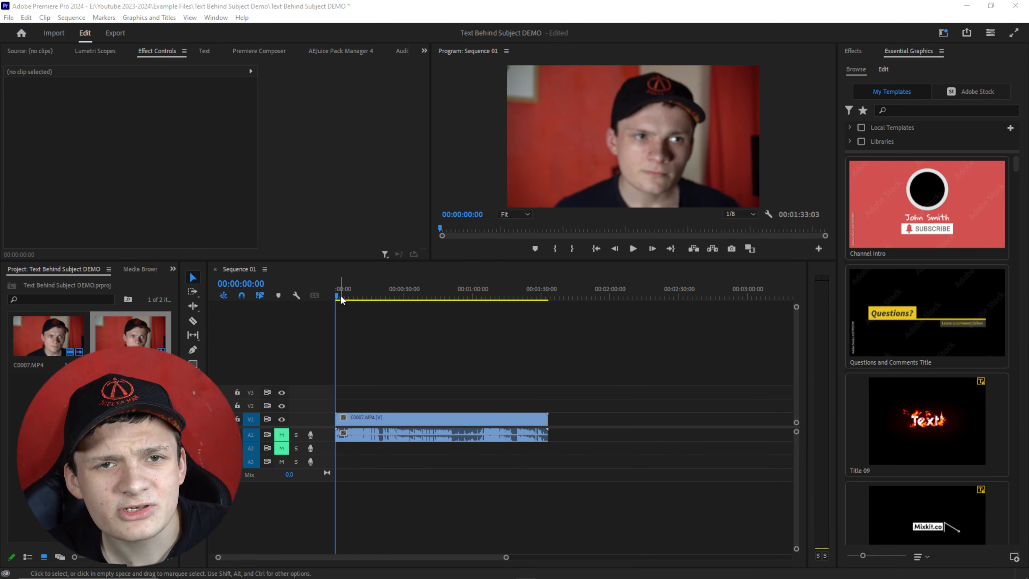
# Delete the clip's audio from the timeline and switch off the A1 and A2 audio track targets.
pyautogui.click(336, 298)
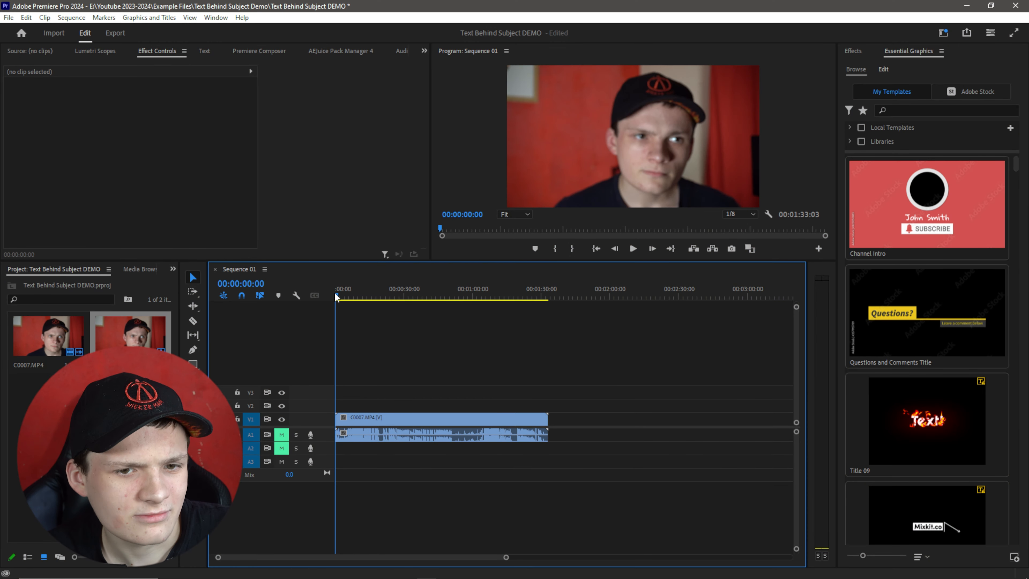
pyautogui.moveTo(364, 299)
pyautogui.mouseDown()
pyautogui.moveTo(416, 300)
pyautogui.moveTo(334, 310)
pyautogui.moveTo(354, 315)
pyautogui.mouseUp()
pyautogui.rightClick(372, 420)
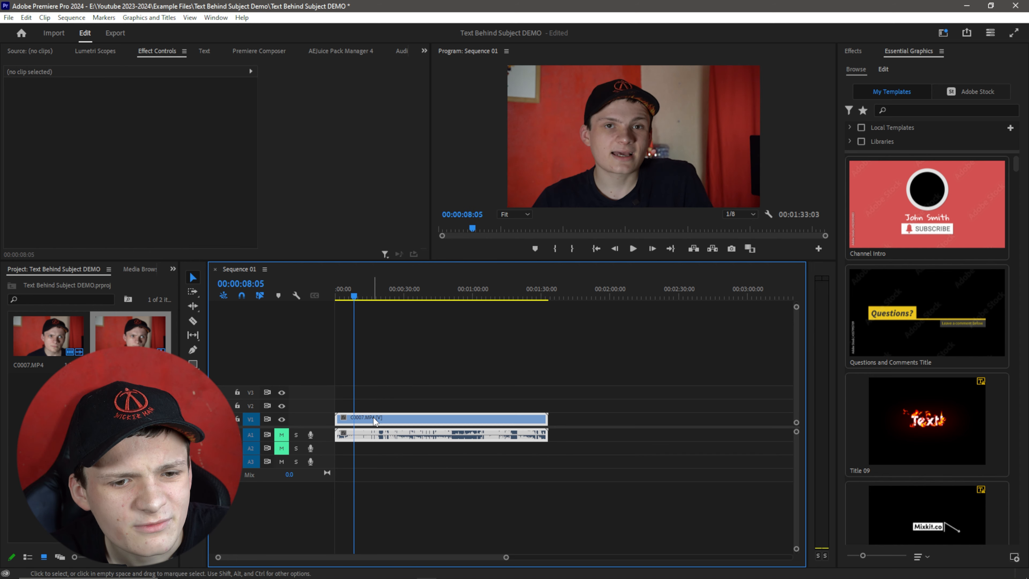
pyautogui.click(405, 206)
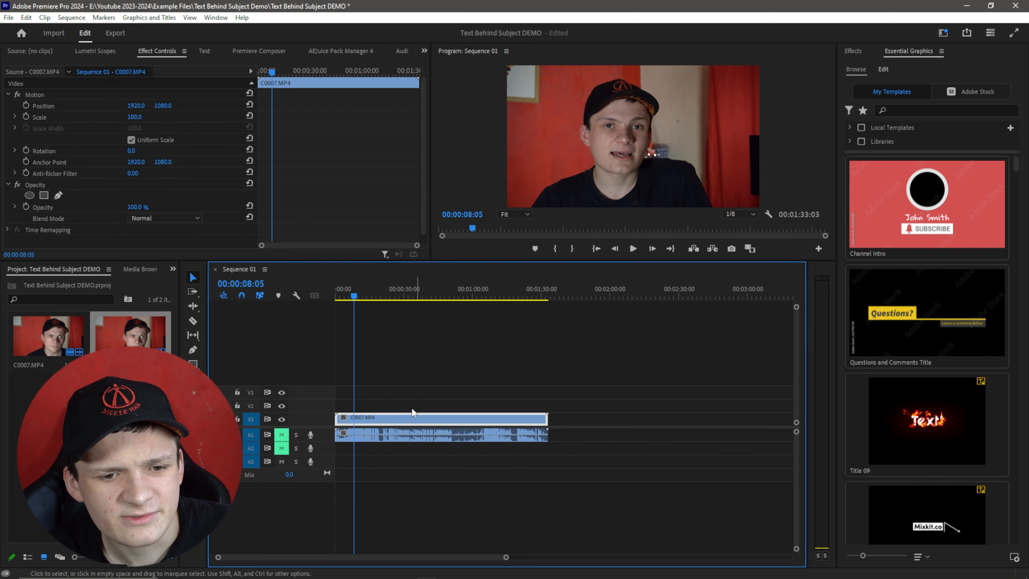
pyautogui.click(406, 436)
pyautogui.press('Delete')
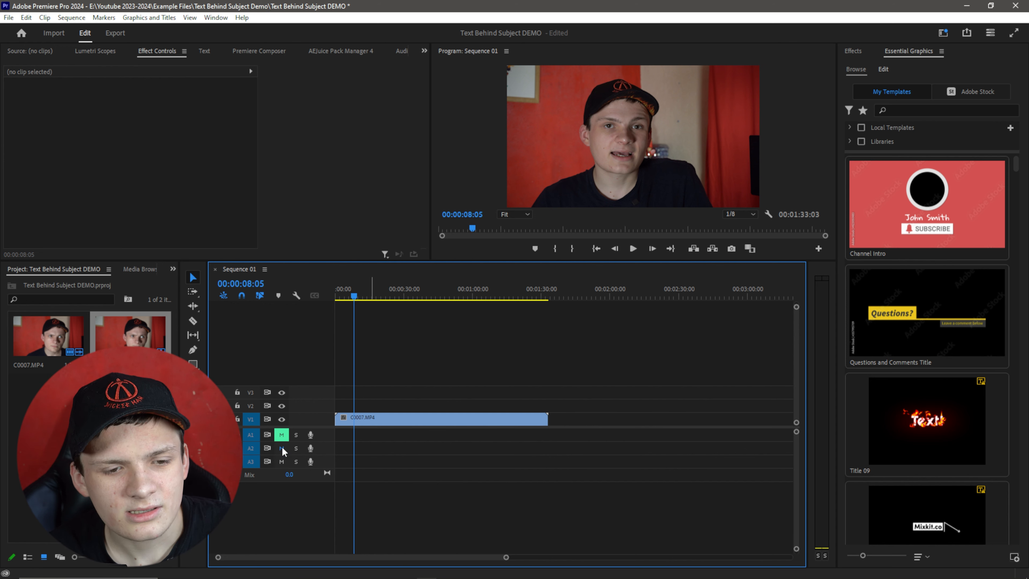
pyautogui.click(282, 435)
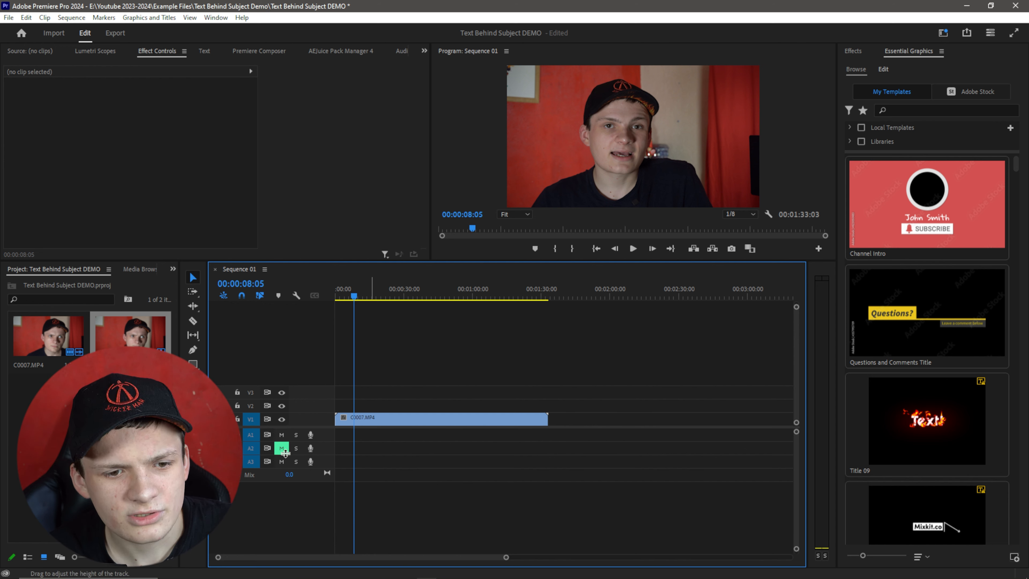
pyautogui.click(282, 448)
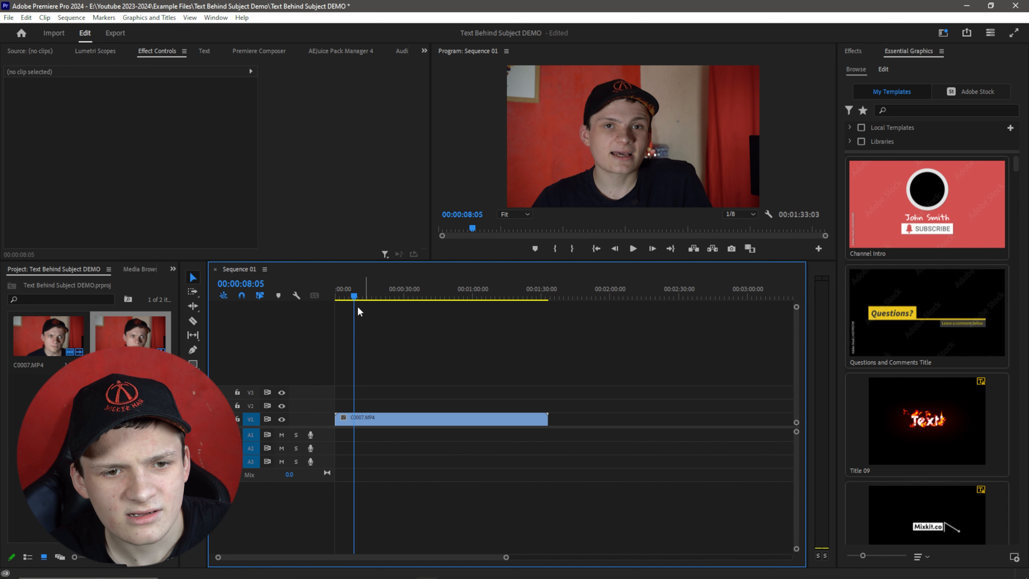
# Trim the end of the clip so the sequence lasts about 15 seconds.
pyautogui.moveTo(351, 301); pyautogui.dragTo(319, 302)
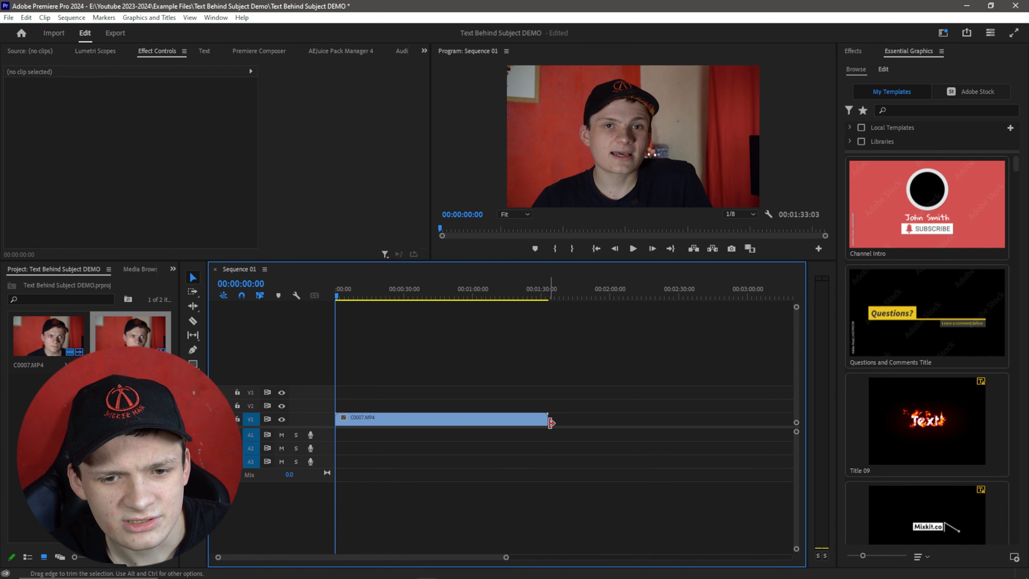
pyautogui.moveTo(471, 420); pyautogui.dragTo(371, 401)
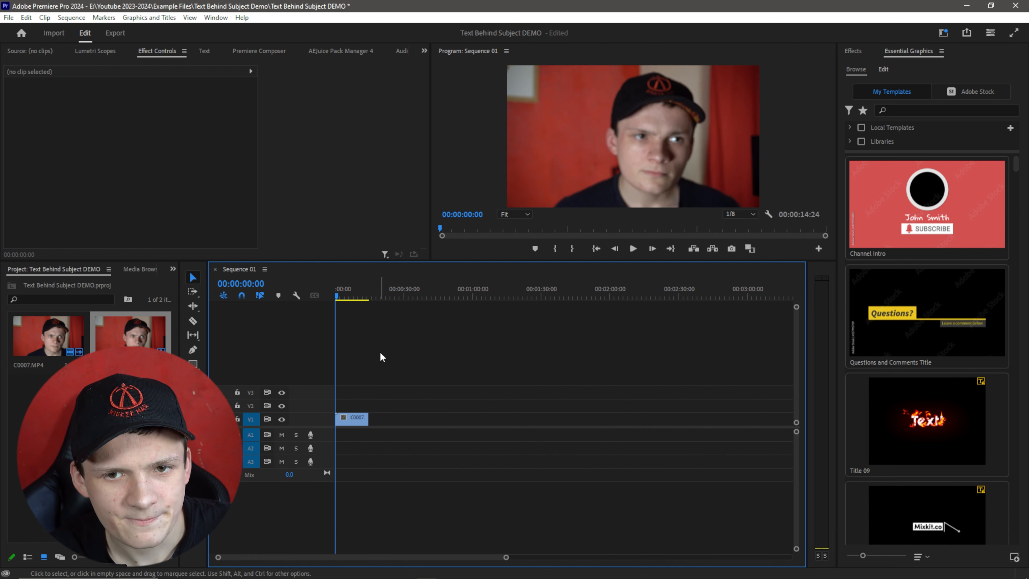
pyautogui.press('\\')
pyautogui.moveTo(344, 294); pyautogui.dragTo(393, 313)
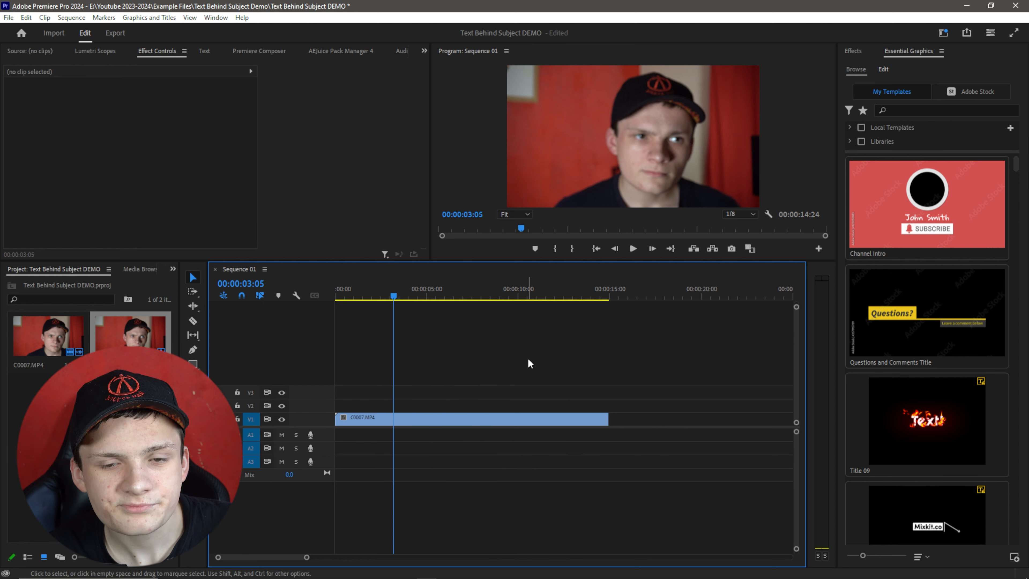
# Copy the clip and paste a duplicate further along the timeline.
pyautogui.click(459, 421)
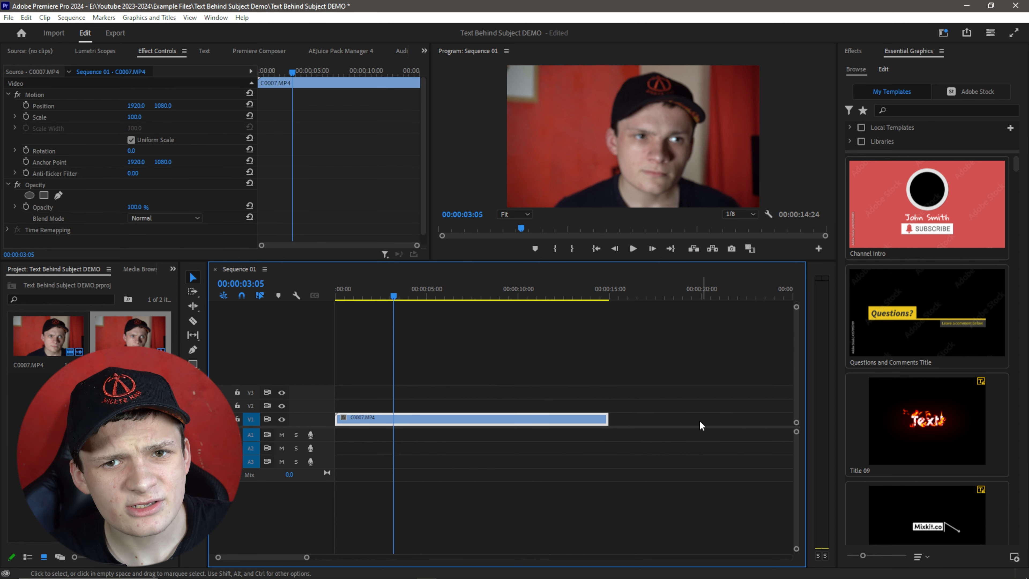
pyautogui.rightClick(472, 423)
pyautogui.click(504, 71)
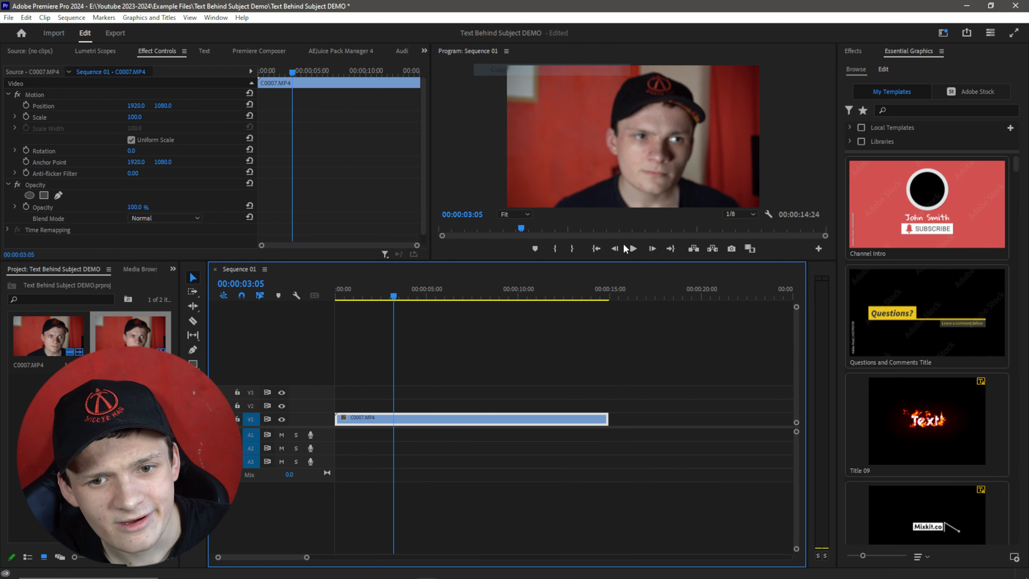
pyautogui.moveTo(650, 295); pyautogui.dragTo(763, 303)
pyautogui.hotkey('ctrl', 'v')
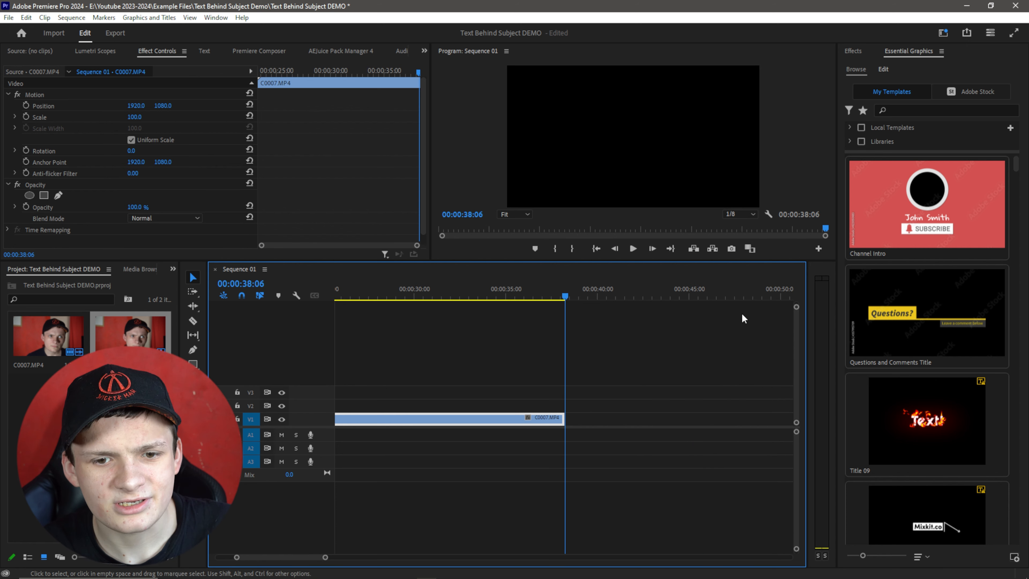
# Move the pasted duplicate onto track V2, directly above the original clip.
pyautogui.press('-')
pyautogui.press('-')
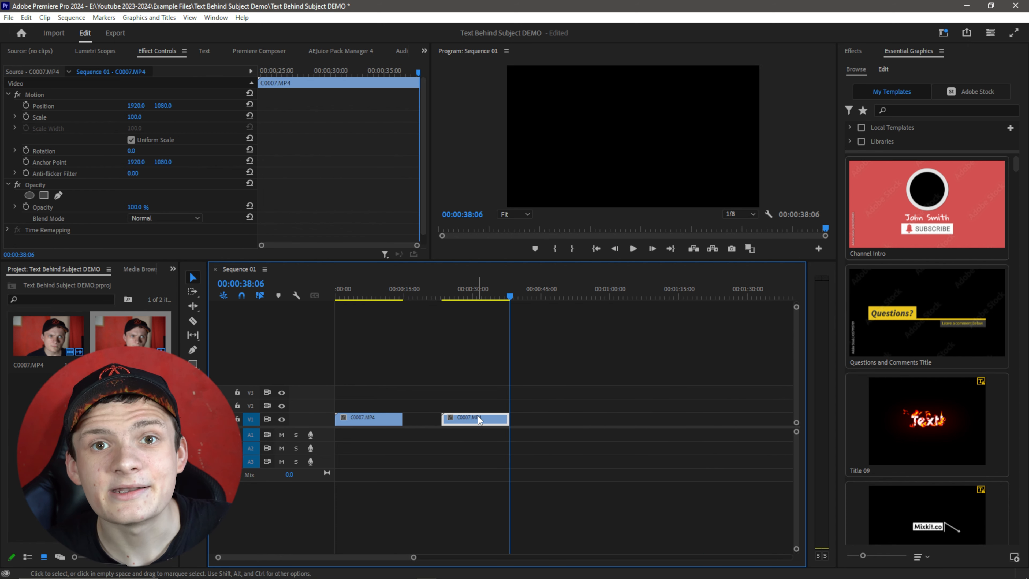
pyautogui.moveTo(477, 417); pyautogui.dragTo(356, 404)
# Replace the V2 duplicate with an After Effects composition, migrating the After Effects (24.0) settings.
pyautogui.click(382, 345)
pyautogui.click(383, 297)
pyautogui.press('=')
pyautogui.press('=')
pyautogui.press('=')
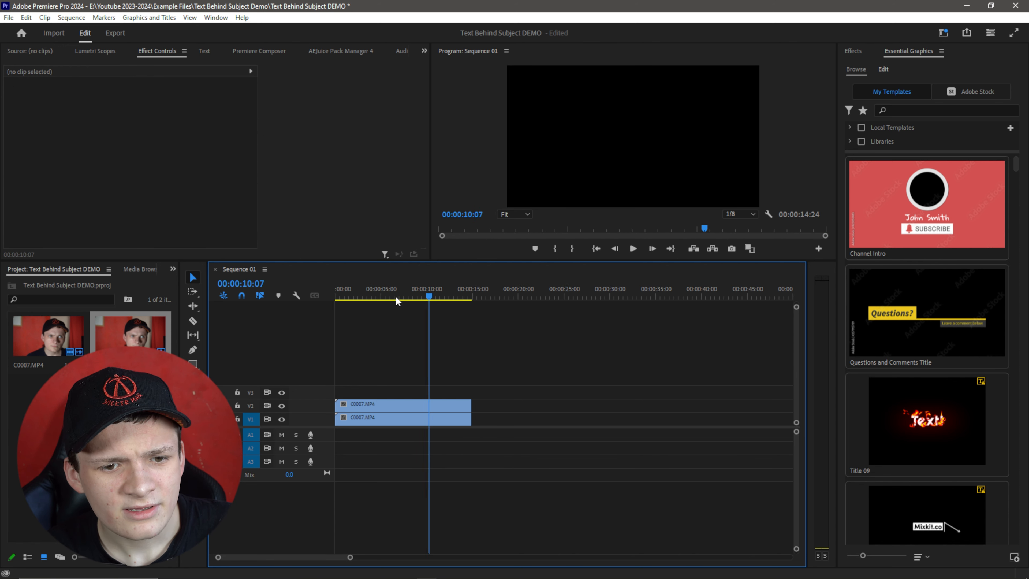
pyautogui.press('-')
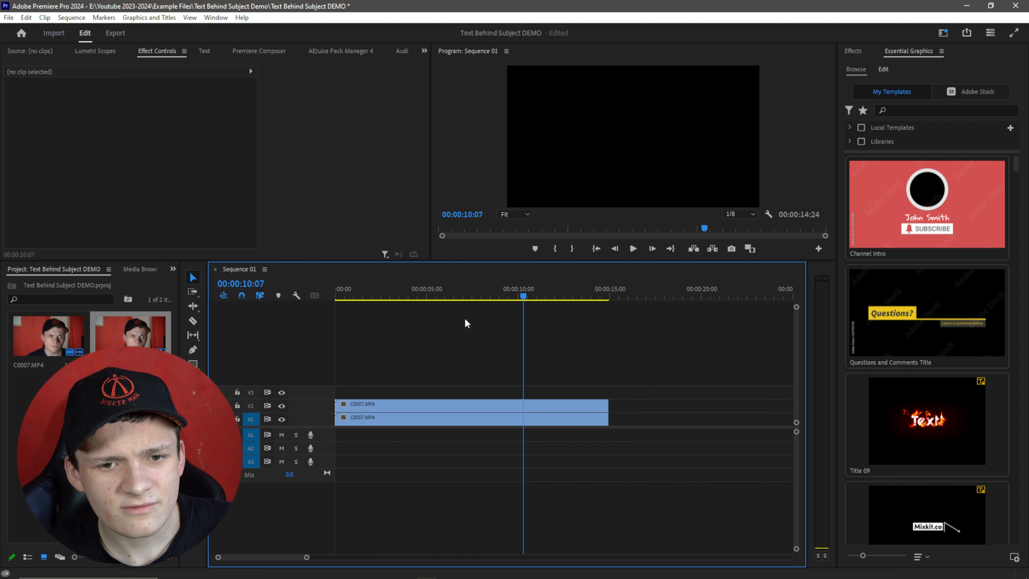
pyautogui.moveTo(370, 299); pyautogui.dragTo(376, 300)
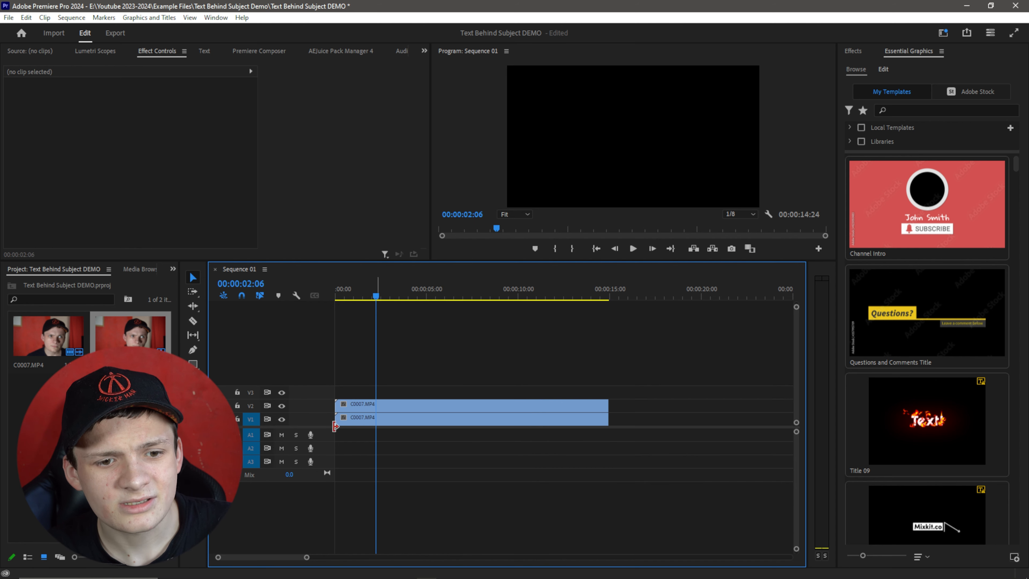
pyautogui.click(428, 405)
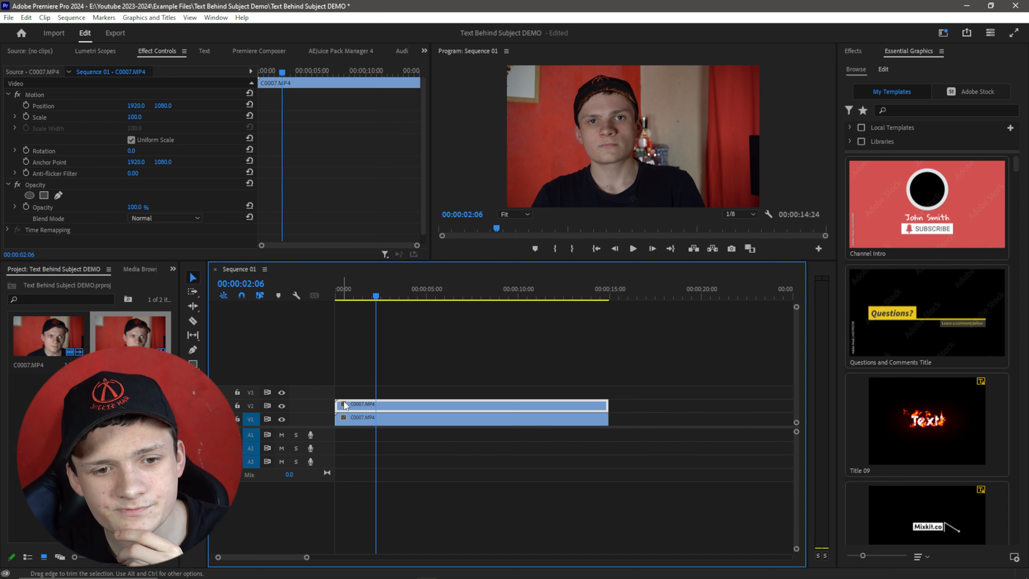
pyautogui.rightClick(358, 406)
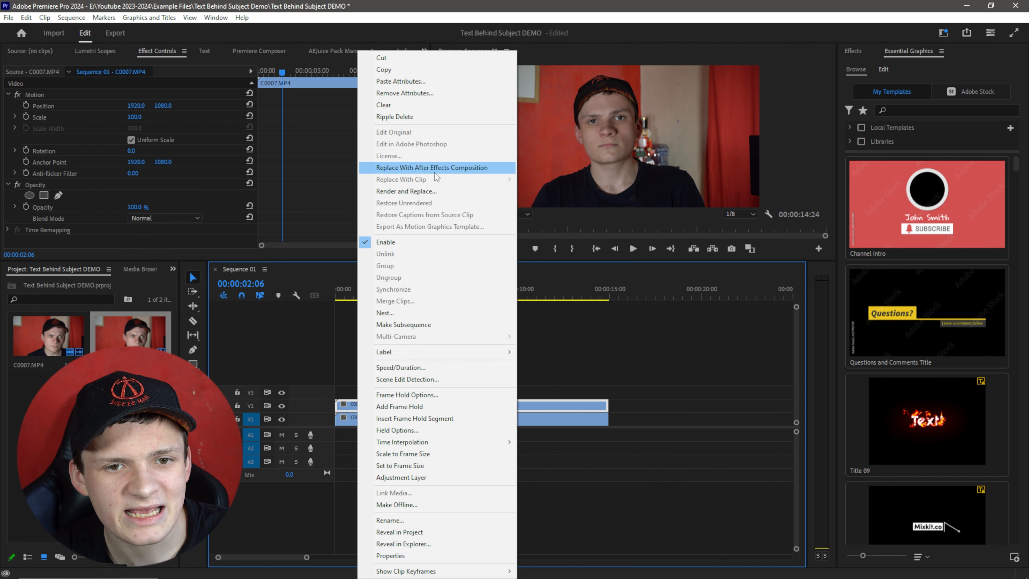
pyautogui.click(404, 168)
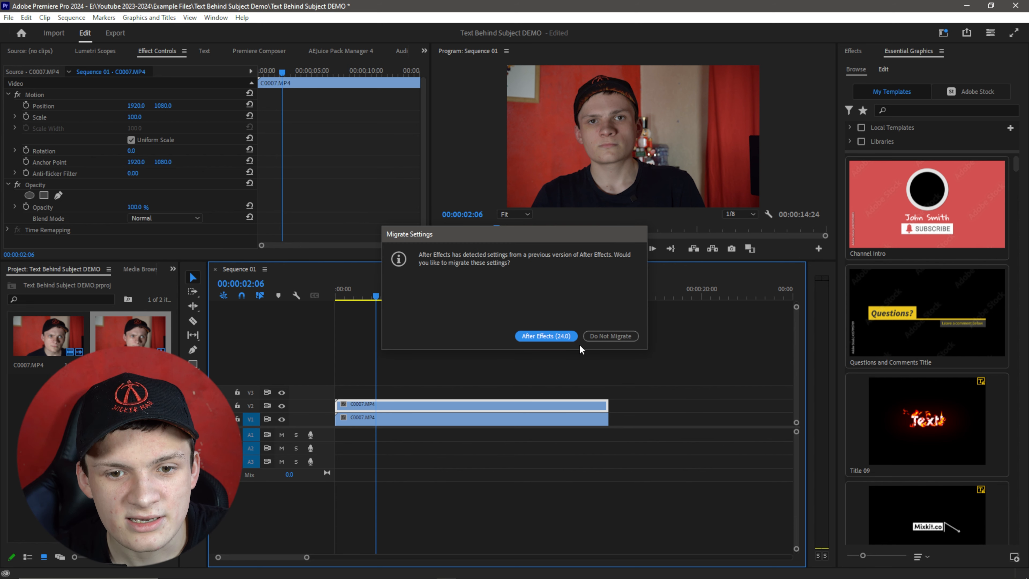
pyautogui.click(546, 335)
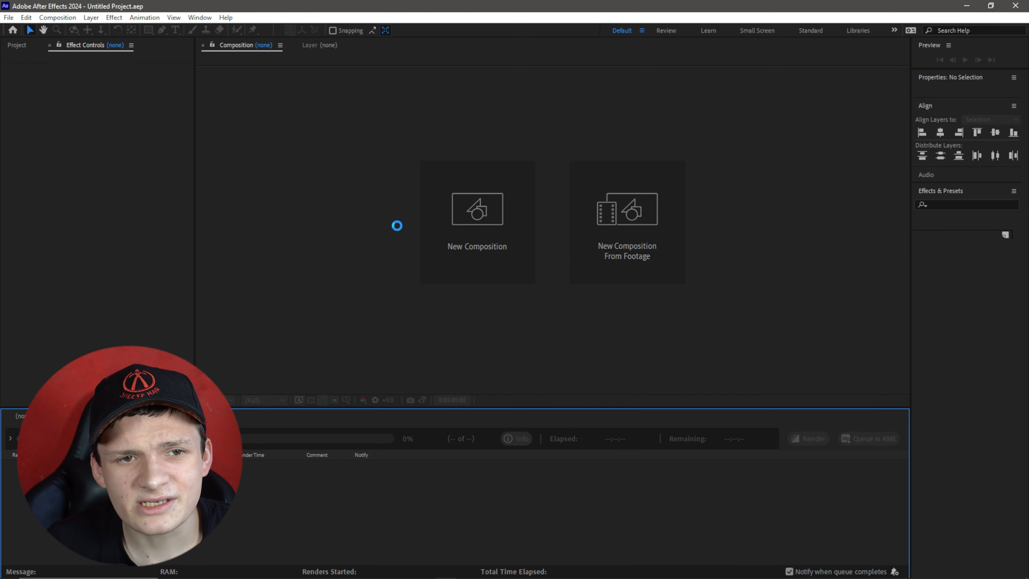
# In After Effects, save the project into the Example Files > Text Behind Subject Demo folder.
pyautogui.hotkey('ctrl', 's')
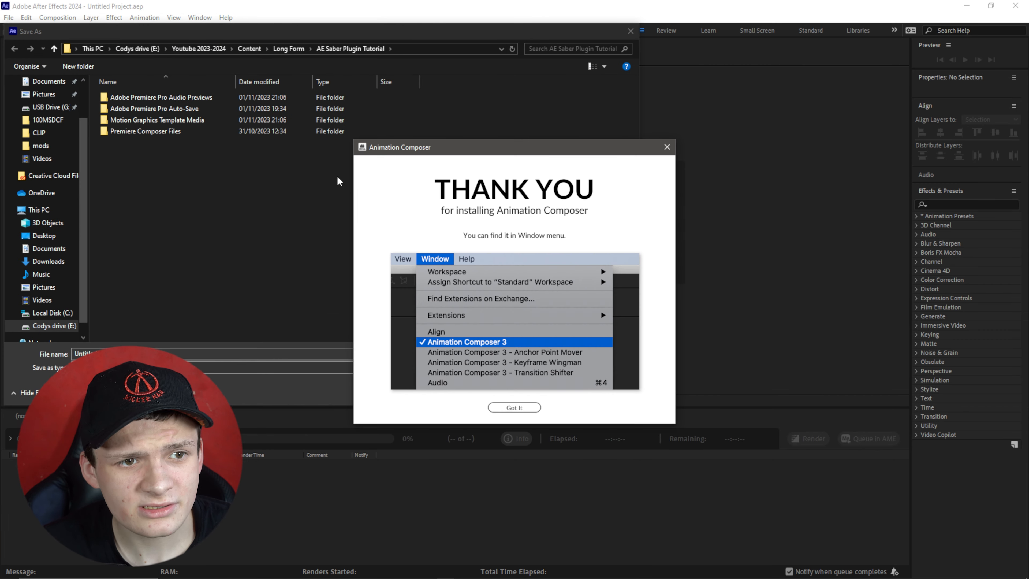
pyautogui.click(665, 147)
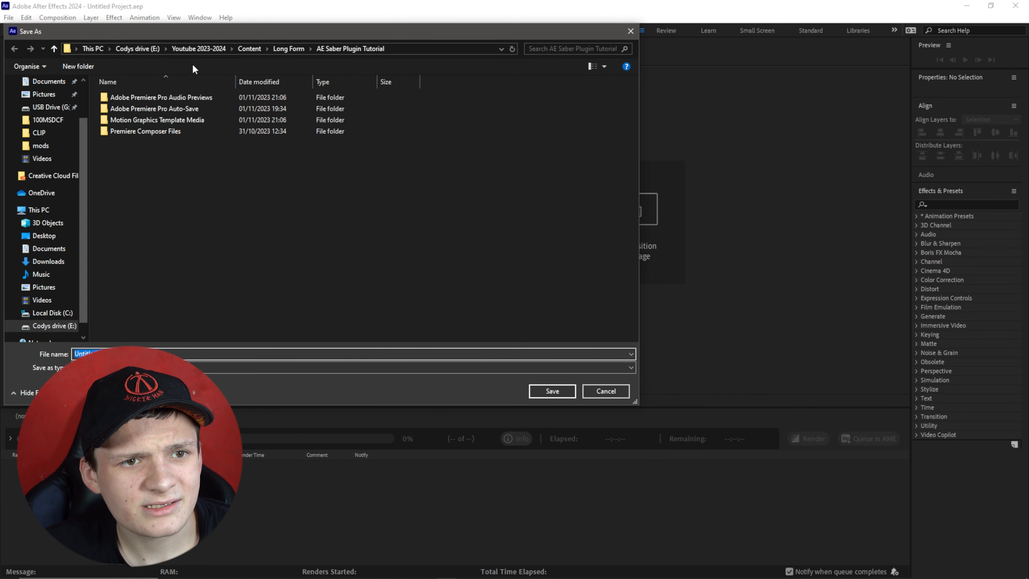
pyautogui.click(192, 47)
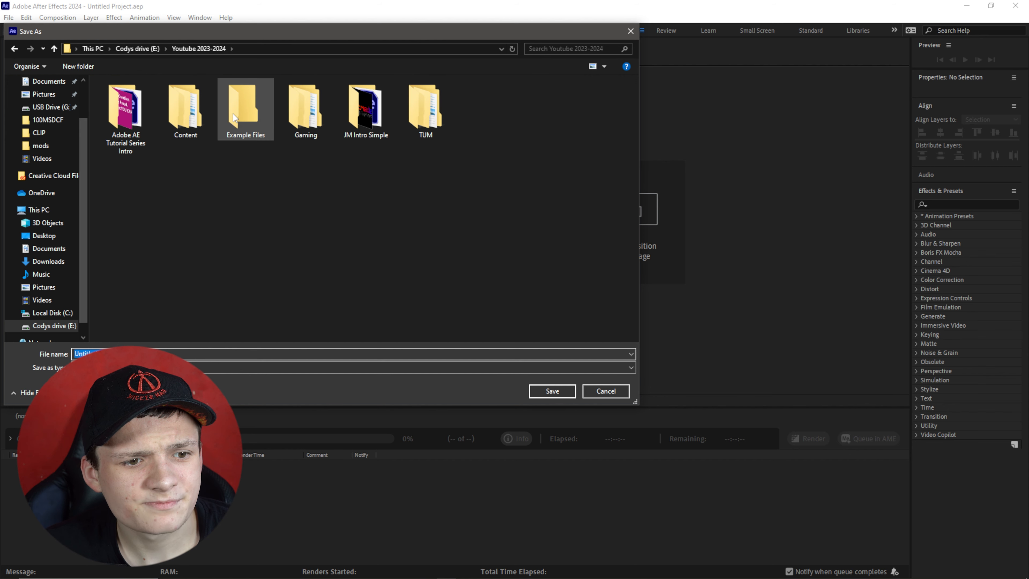
pyautogui.doubleClick(245, 108)
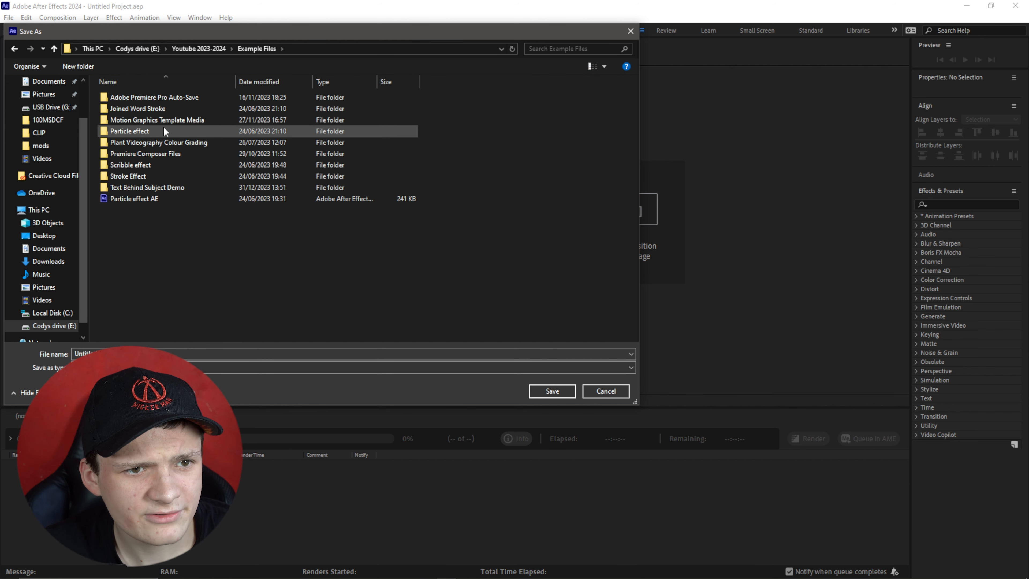
pyautogui.click(173, 186)
pyautogui.doubleClick(173, 187)
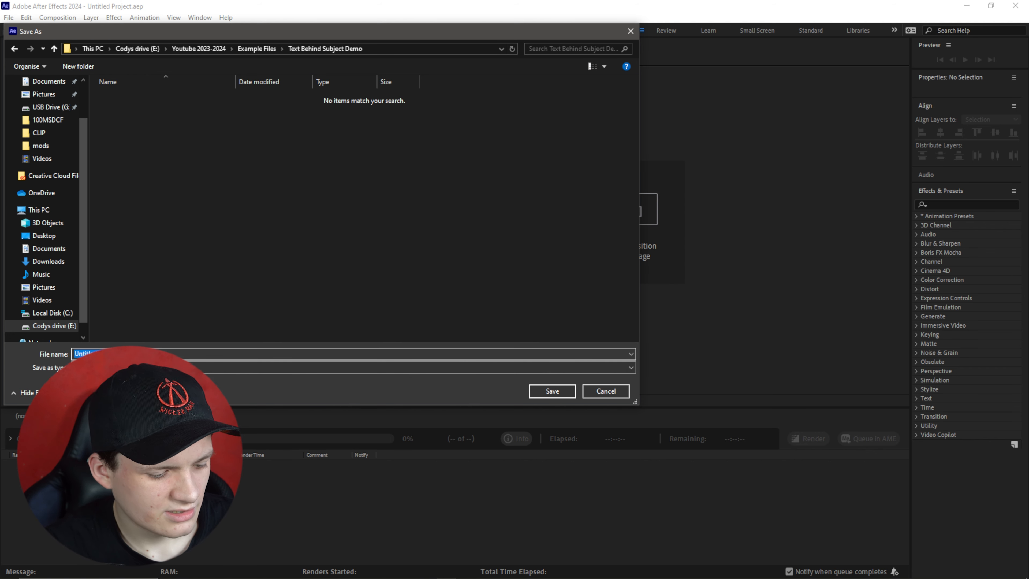
# Name the project file Subject and save it.
pyautogui.write('Text B')
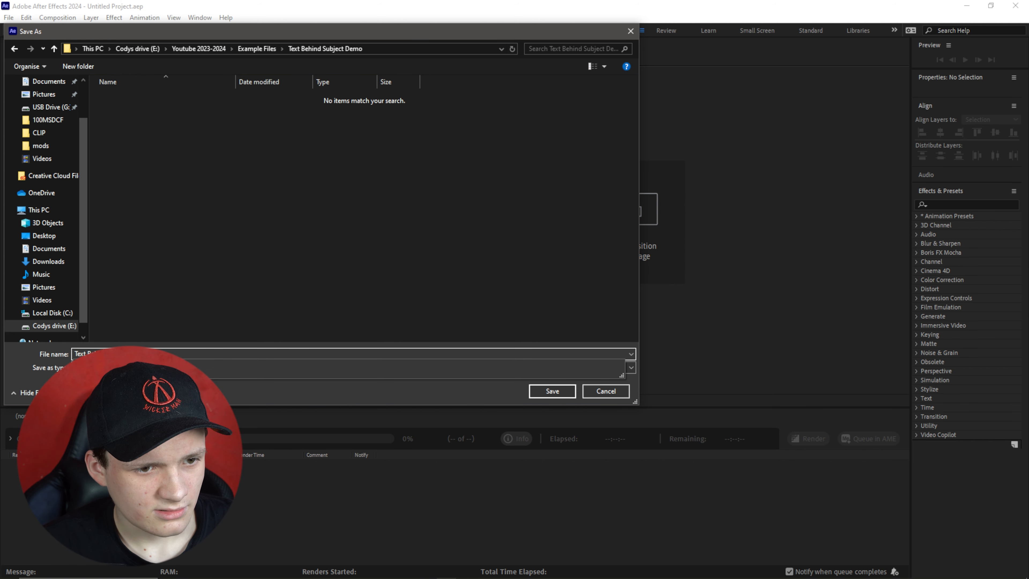
pyautogui.press('BackSpace')
pyautogui.press('BackSpace')
pyautogui.press('BackSpace')
pyautogui.press('BackSpace')
pyautogui.press('BackSpace')
pyautogui.press('BackSpace')
pyautogui.write('Subject')
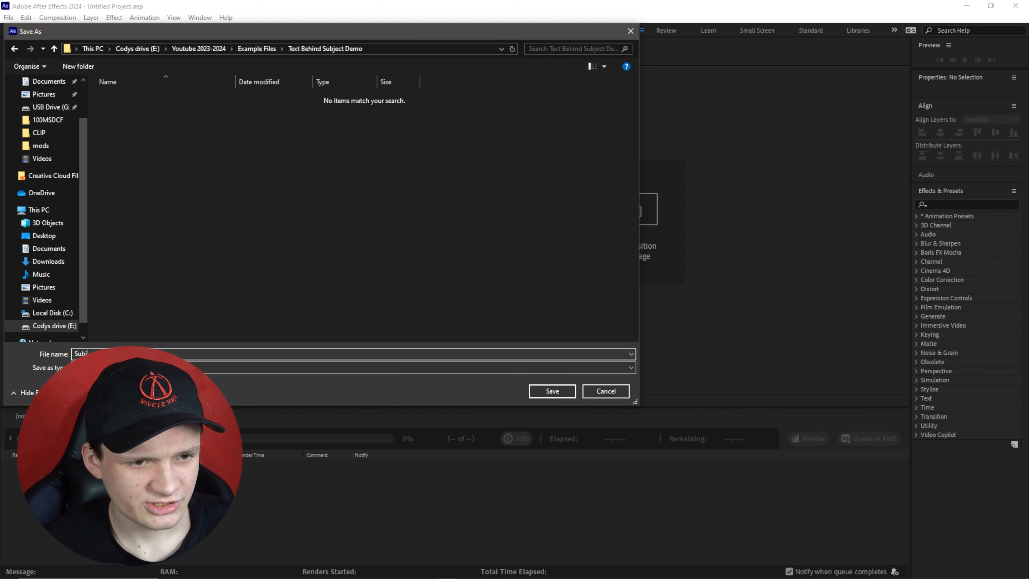
pyautogui.press('Return')
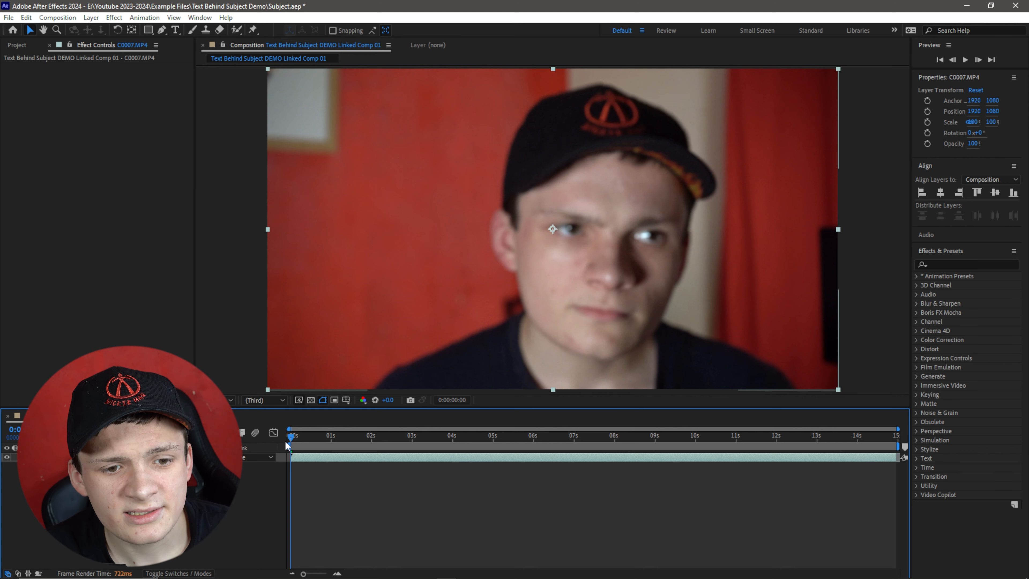
# Open the clip in the Layer viewer at about 2 seconds and paint Roto Brush strokes over the subject's head and torso.
pyautogui.moveTo(290, 433); pyautogui.dragTo(639, 434)
pyautogui.moveTo(671, 394); pyautogui.dragTo(237, 425)
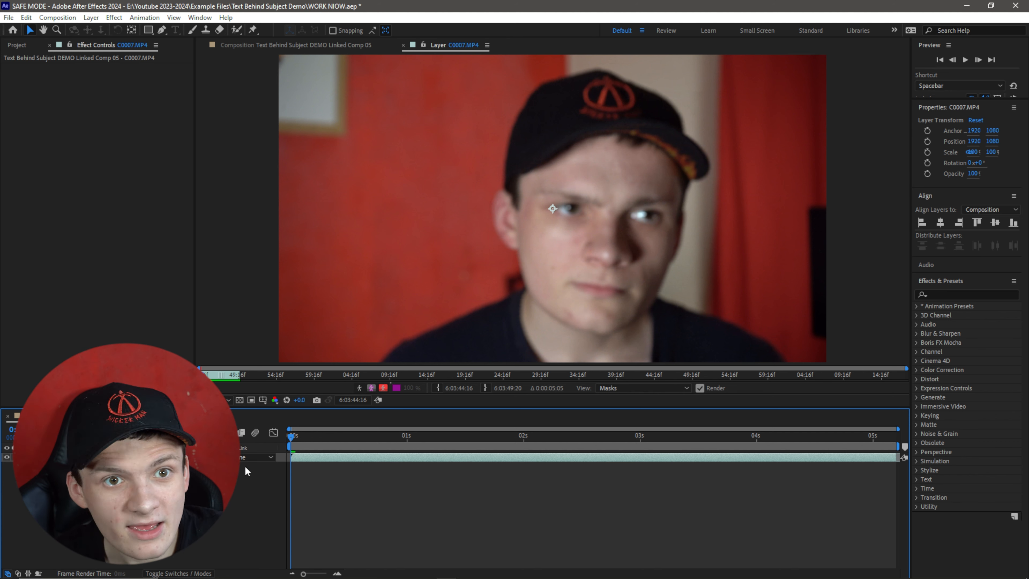
pyautogui.click(237, 29)
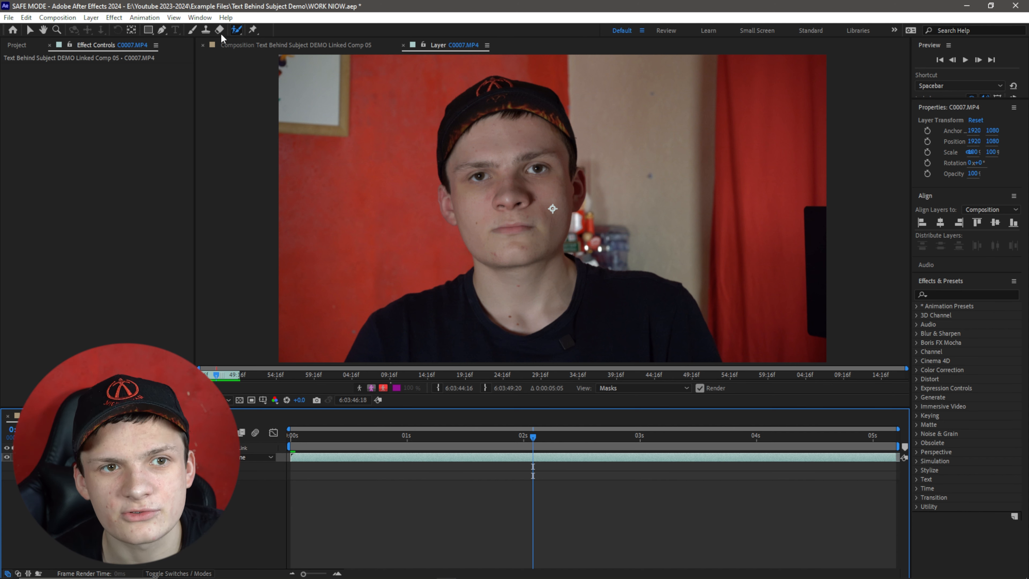
pyautogui.click(236, 30)
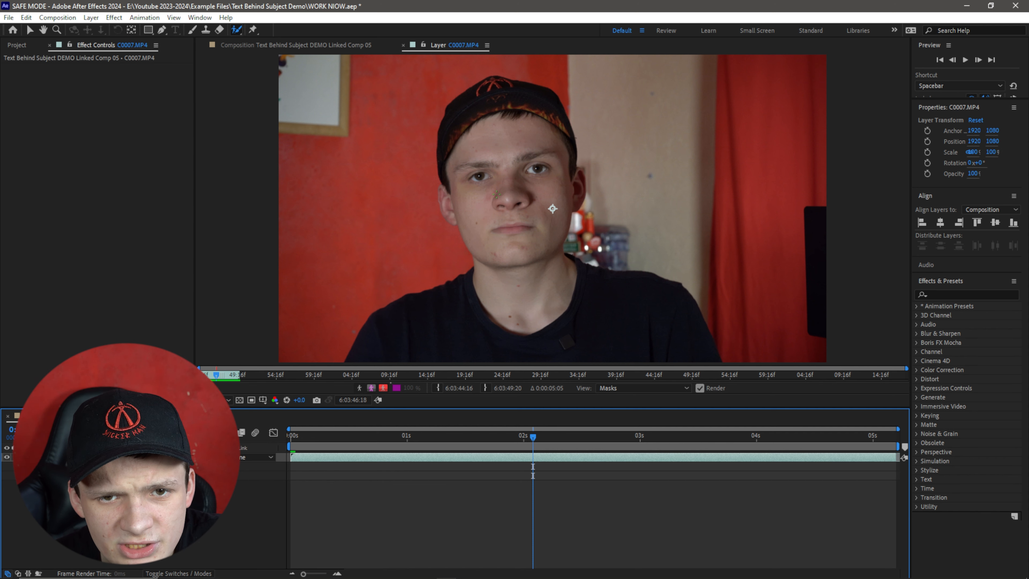
pyautogui.moveTo(551, 101)
pyautogui.mouseDown()
pyautogui.moveTo(448, 166)
pyautogui.moveTo(507, 229)
pyautogui.moveTo(544, 123)
pyautogui.mouseUp()
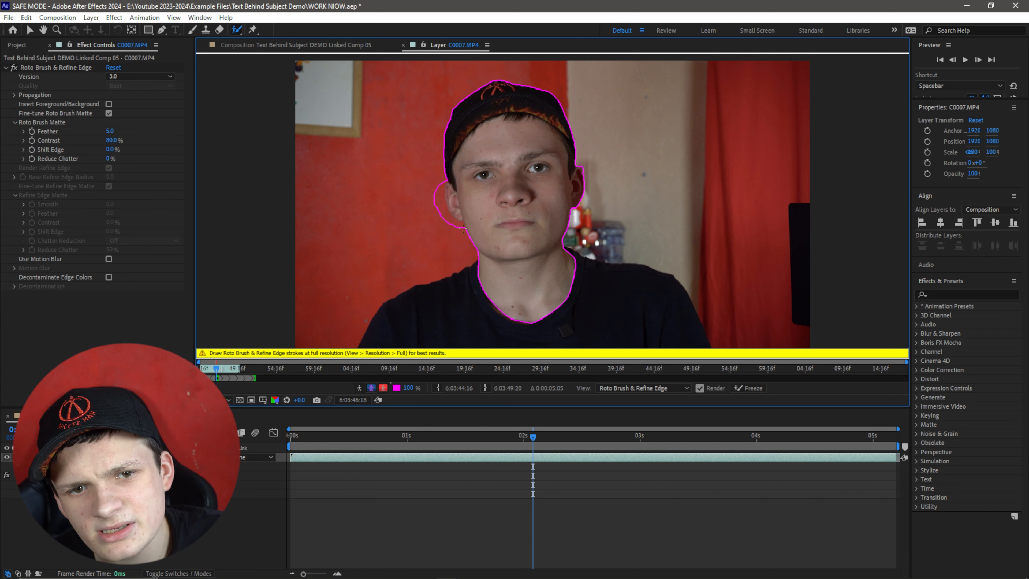
pyautogui.moveTo(470, 260)
pyautogui.mouseDown()
pyautogui.moveTo(383, 324)
pyautogui.moveTo(390, 335)
pyautogui.moveTo(590, 336)
pyautogui.moveTo(640, 315)
pyautogui.moveTo(626, 276)
pyautogui.moveTo(466, 277)
pyautogui.mouseUp()
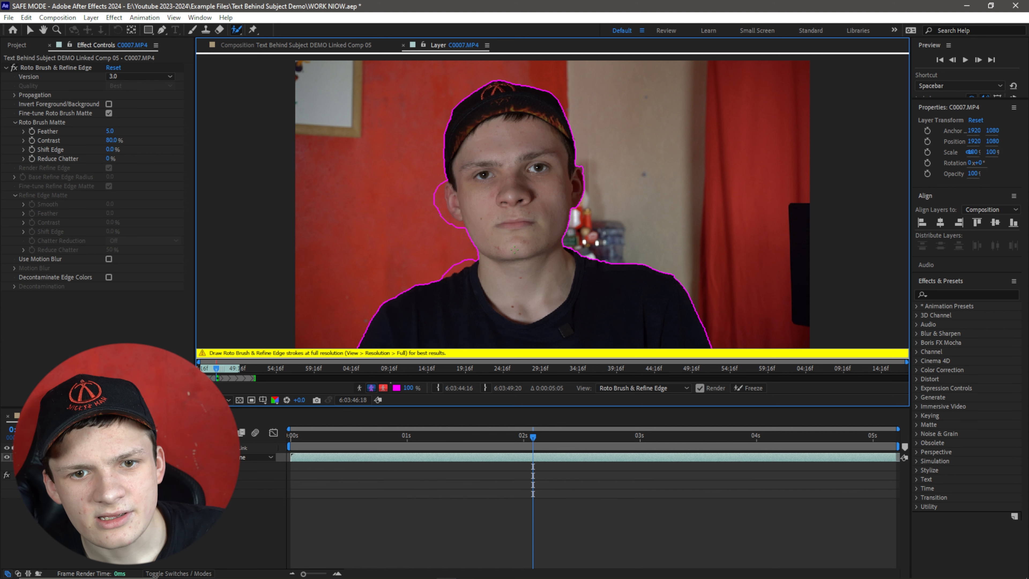
# Zoom in on the subject's left ear and subtract the background inside the selection edge with Roto Brush strokes.
pyautogui.press('z')
pyautogui.click(510, 202)
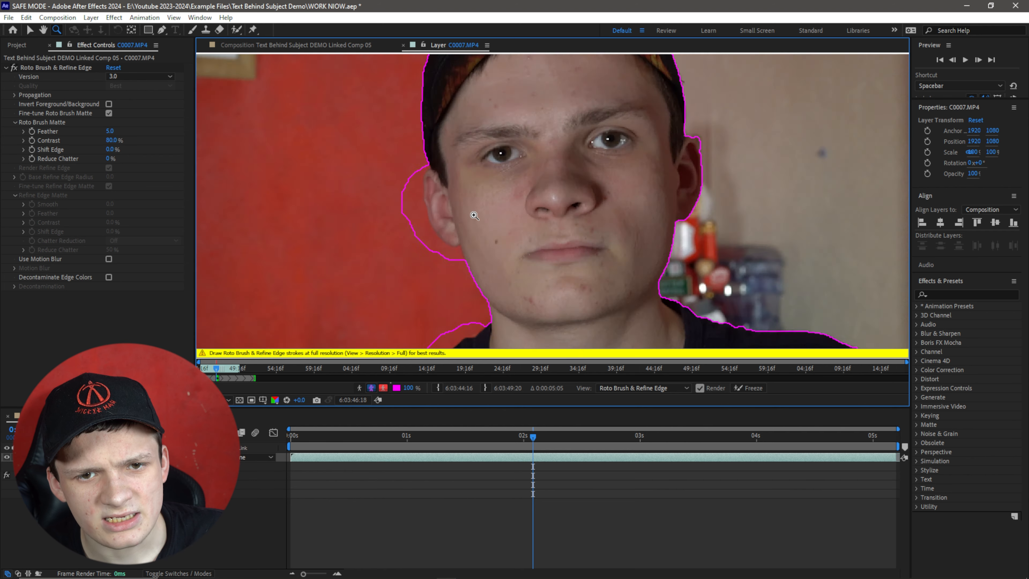
pyautogui.click(475, 218)
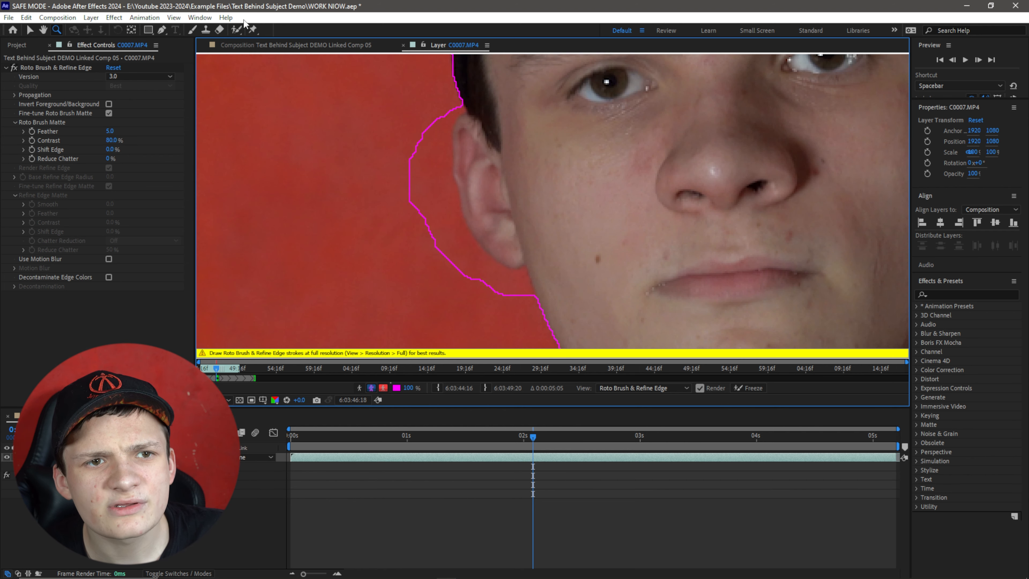
pyautogui.click(238, 29)
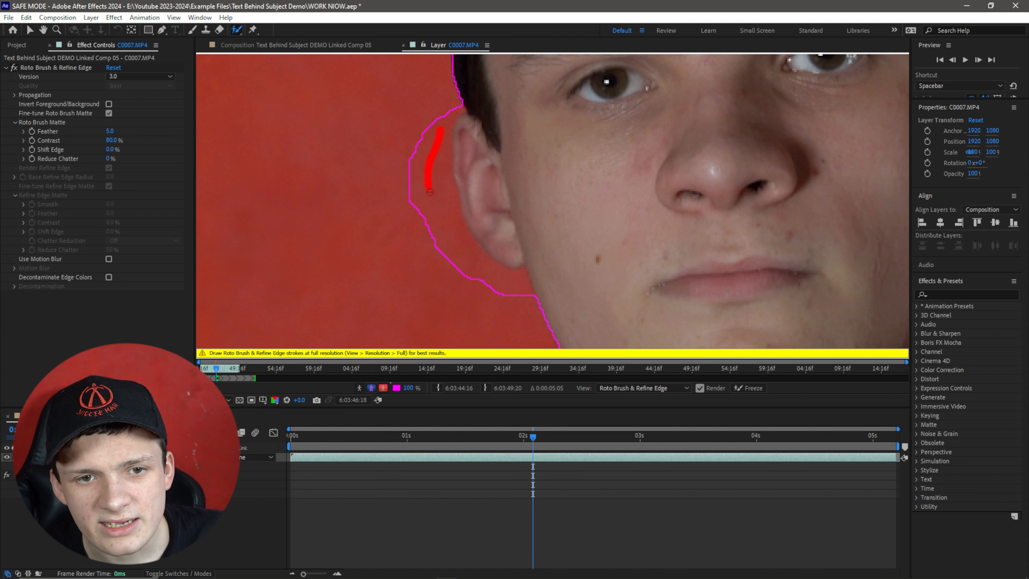
pyautogui.moveTo(430, 192)
pyautogui.mouseDown()
pyautogui.moveTo(442, 222)
pyautogui.moveTo(509, 293)
pyautogui.mouseUp()
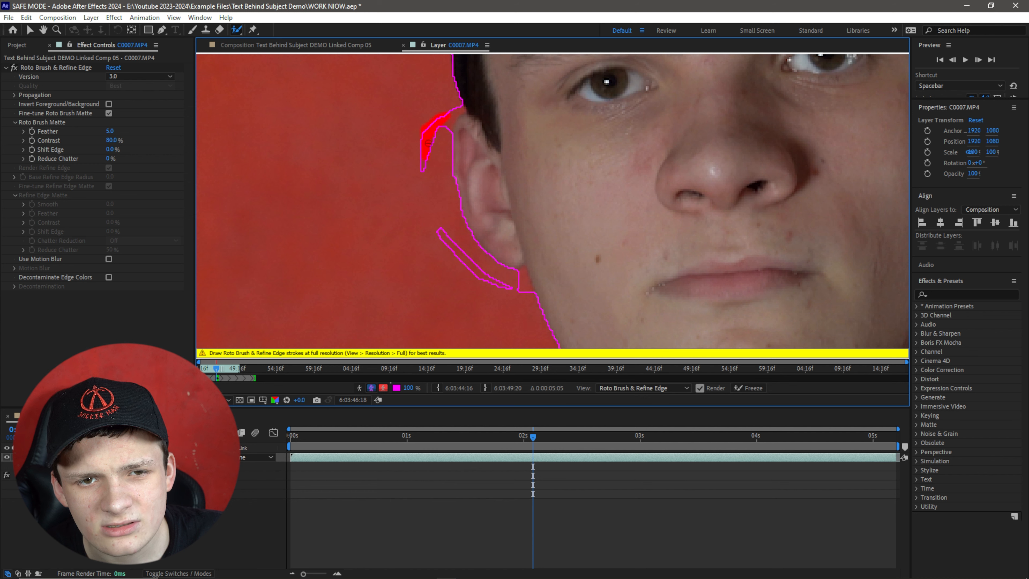
pyautogui.moveTo(422, 168); pyautogui.dragTo(423, 168)
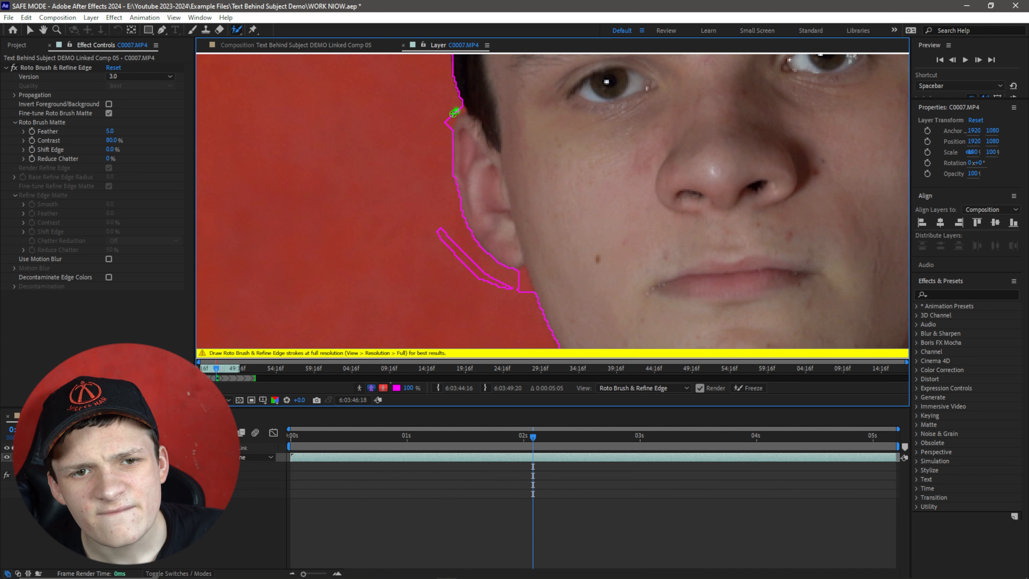
pyautogui.moveTo(454, 113); pyautogui.dragTo(439, 137)
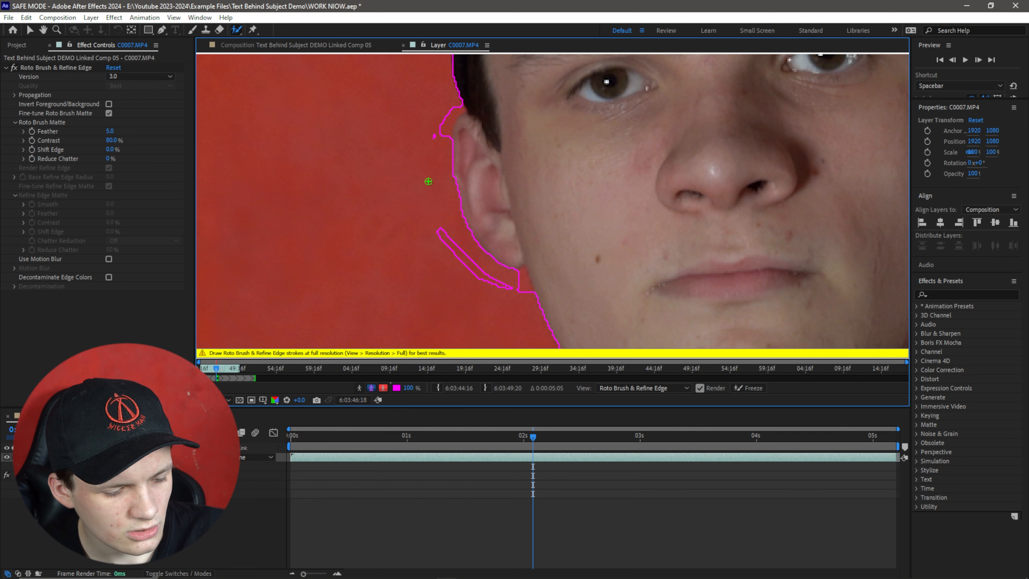
pyautogui.keyDown('alt'); pyautogui.click(454, 115); pyautogui.keyUp('alt')
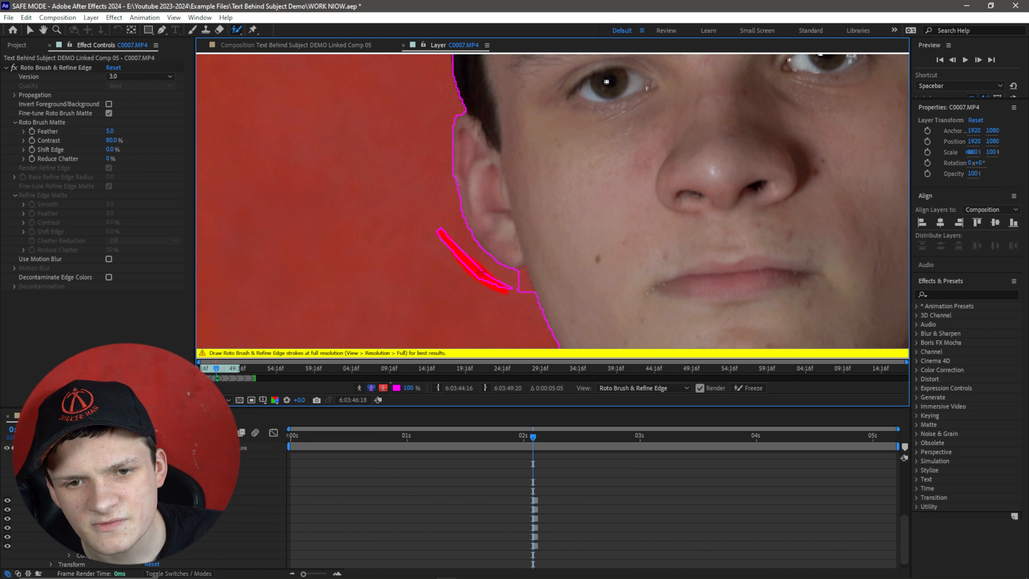
pyautogui.moveTo(512, 287); pyautogui.dragTo(513, 287)
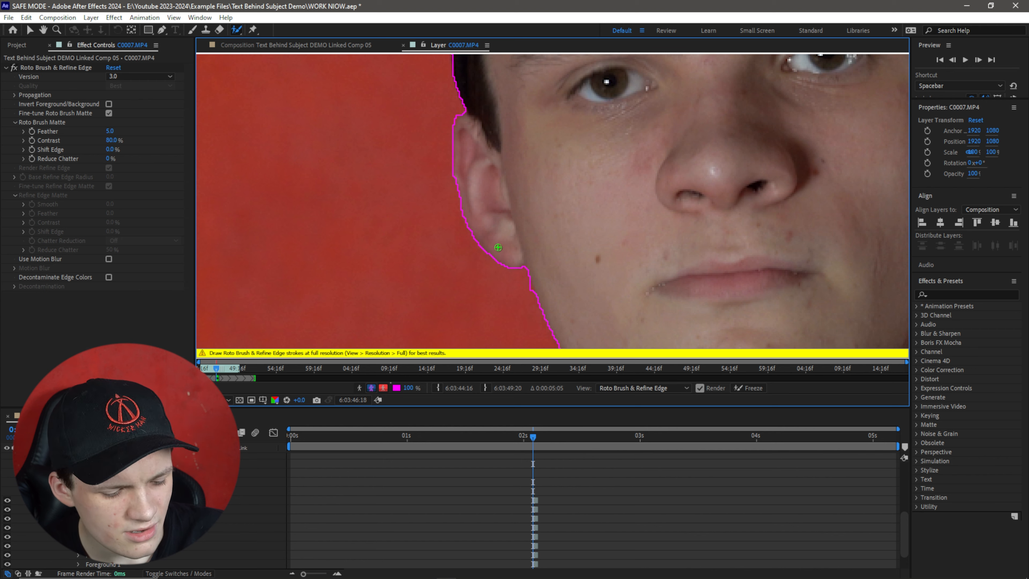
# Pan down to the neckline and subtract the background between the chin and shoulder with Roto Brush strokes.
pyautogui.press('h')
pyautogui.moveTo(553, 207); pyautogui.dragTo(466, 347)
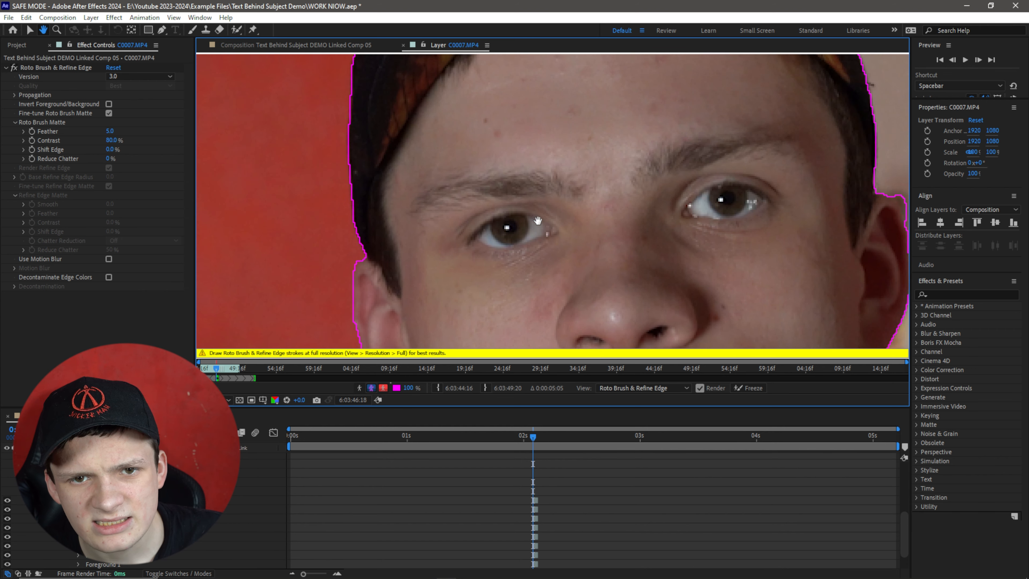
pyautogui.moveTo(547, 174); pyautogui.dragTo(425, 321)
pyautogui.moveTo(496, 194); pyautogui.dragTo(457, 297)
pyautogui.moveTo(530, 259); pyautogui.dragTo(503, 99)
pyautogui.moveTo(571, 240); pyautogui.dragTo(554, 124)
pyautogui.moveTo(606, 290); pyautogui.dragTo(667, 97)
pyautogui.moveTo(606, 245); pyautogui.dragTo(579, 178)
pyautogui.moveTo(721, 262); pyautogui.dragTo(863, 256)
pyautogui.moveTo(393, 182); pyautogui.dragTo(445, 365)
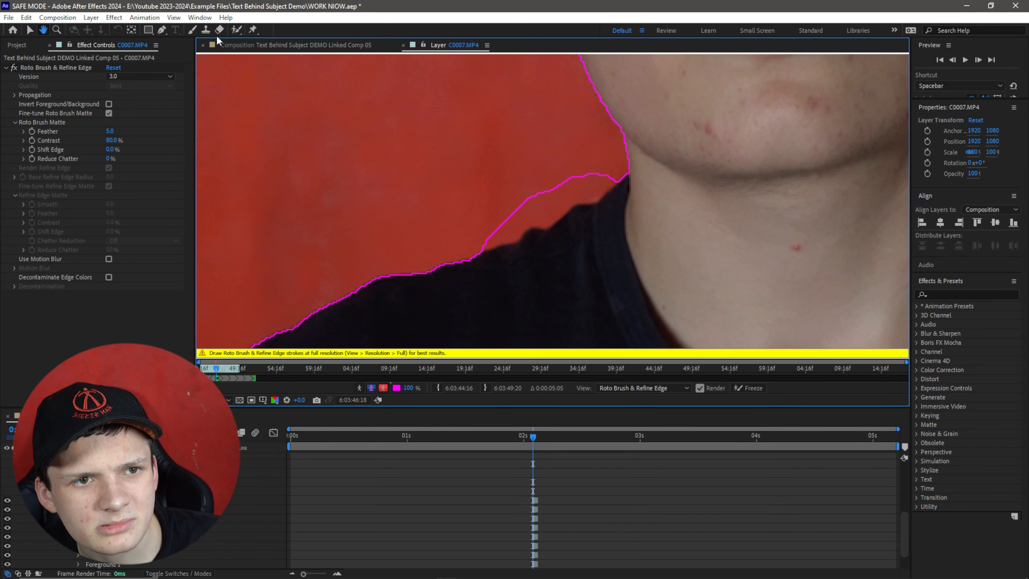
pyautogui.click(236, 30)
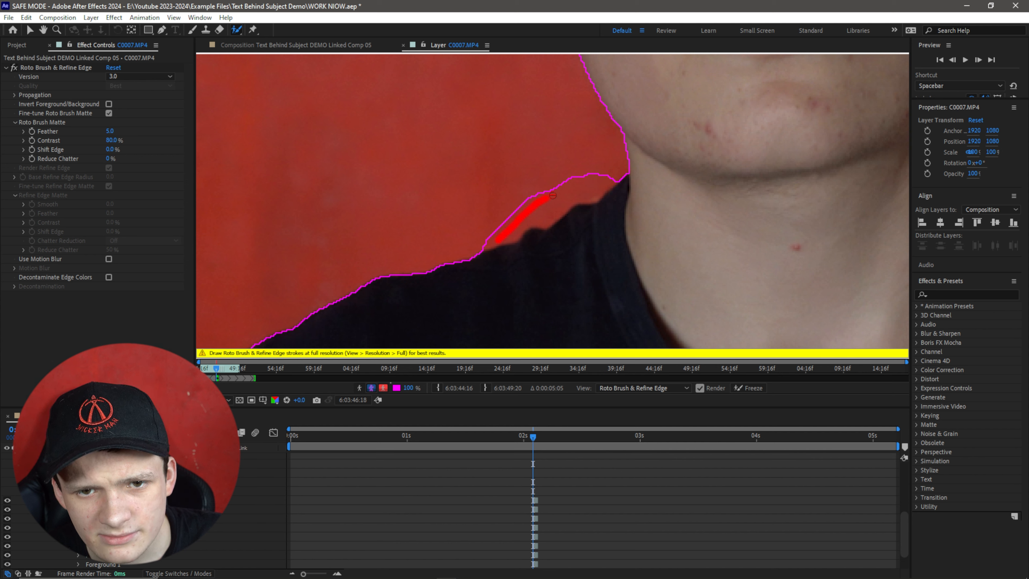
pyautogui.moveTo(604, 183)
pyautogui.mouseDown()
pyautogui.moveTo(585, 206)
pyautogui.moveTo(505, 237)
pyautogui.mouseUp()
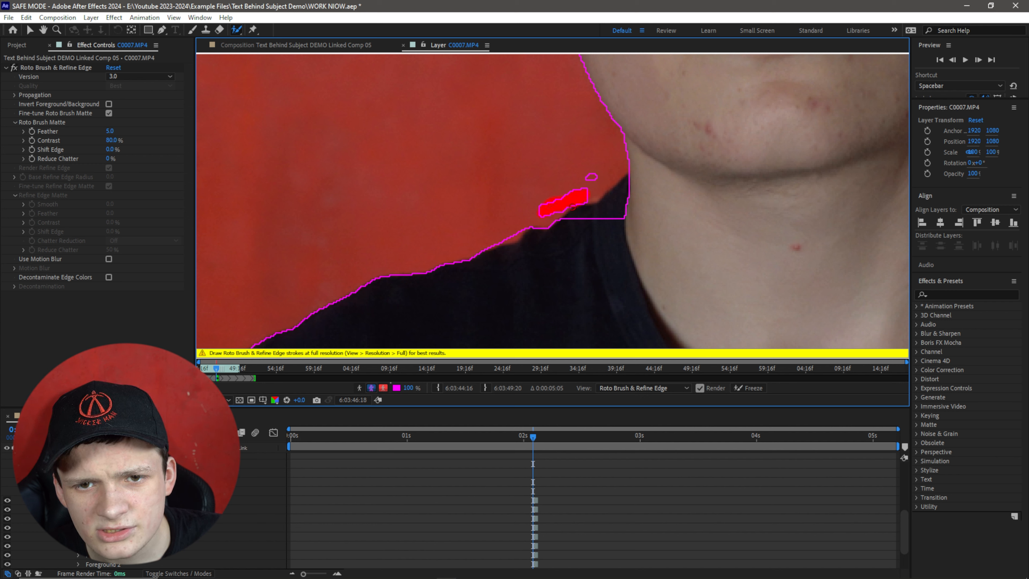
pyautogui.moveTo(572, 207); pyautogui.dragTo(592, 176)
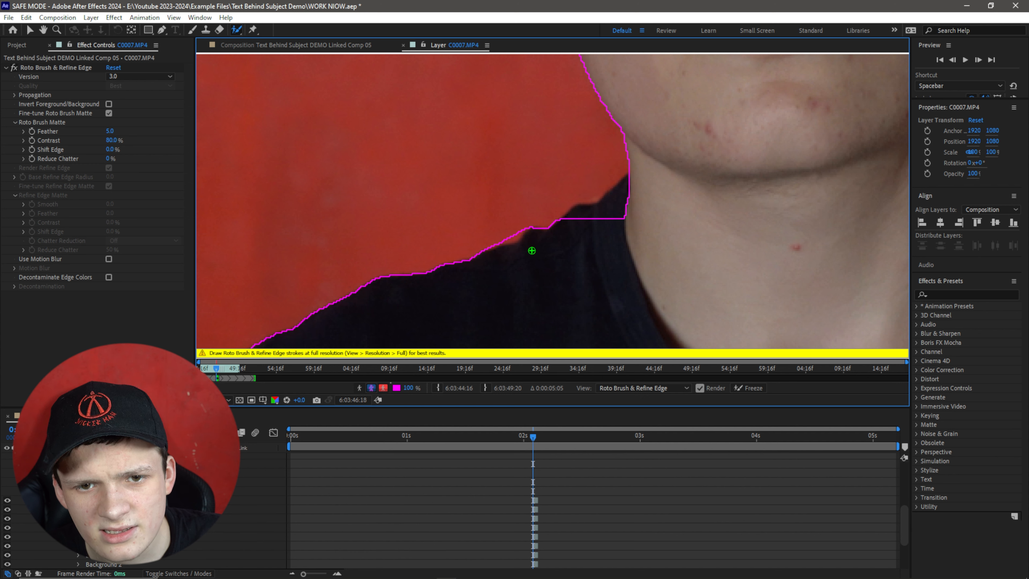
pyautogui.moveTo(521, 233)
pyautogui.mouseDown()
pyautogui.moveTo(501, 242)
pyautogui.moveTo(509, 243)
pyautogui.mouseUp()
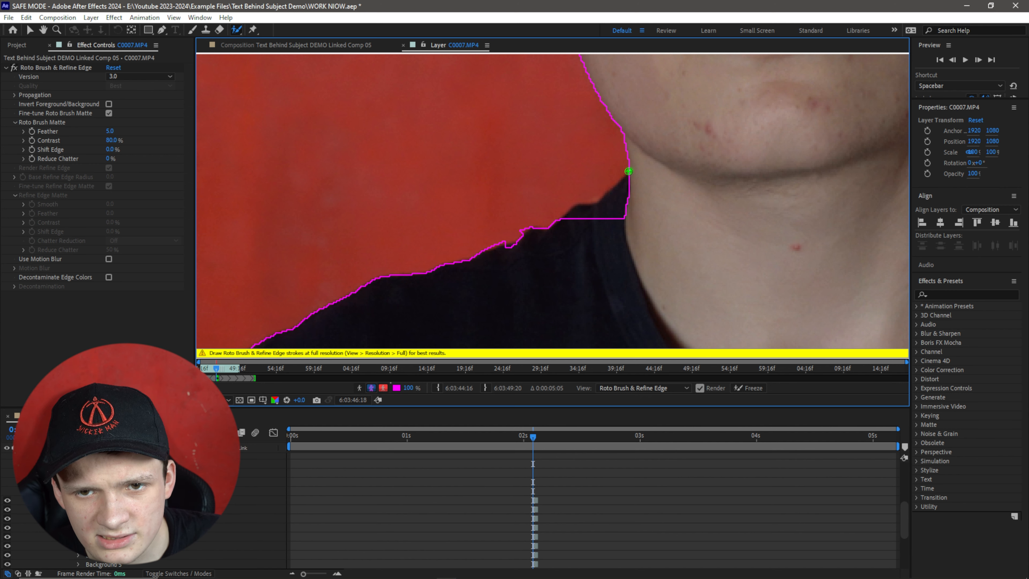
pyautogui.moveTo(628, 171)
pyautogui.mouseDown()
pyautogui.moveTo(568, 216)
pyautogui.moveTo(588, 200)
pyautogui.mouseUp()
# Pan along the shoulder and try to add another Roto Brush stroke before the frame finishes rendering.
pyautogui.press('space')
pyautogui.moveTo(502, 217)
pyautogui.mouseDown()
pyautogui.moveTo(556, 115)
pyautogui.moveTo(498, 193)
pyautogui.mouseUp()
pyautogui.moveTo(667, 153); pyautogui.dragTo(554, 242)
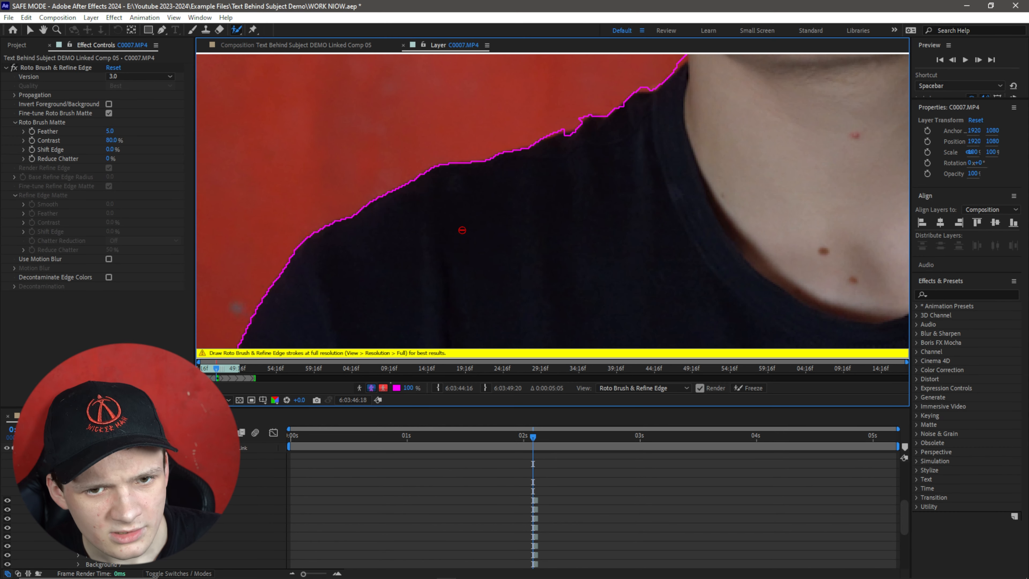
pyautogui.click(485, 228)
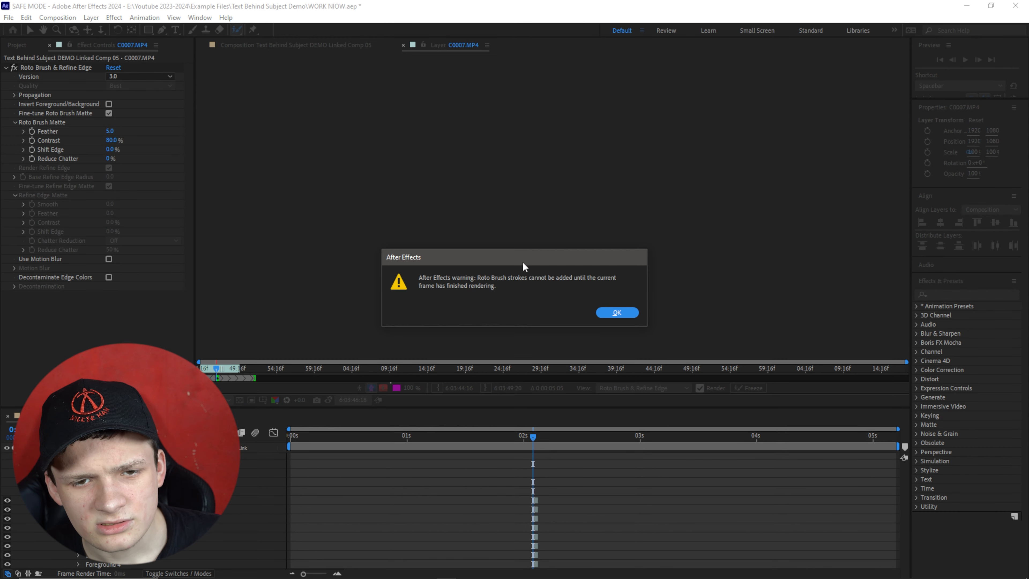
pyautogui.click(614, 313)
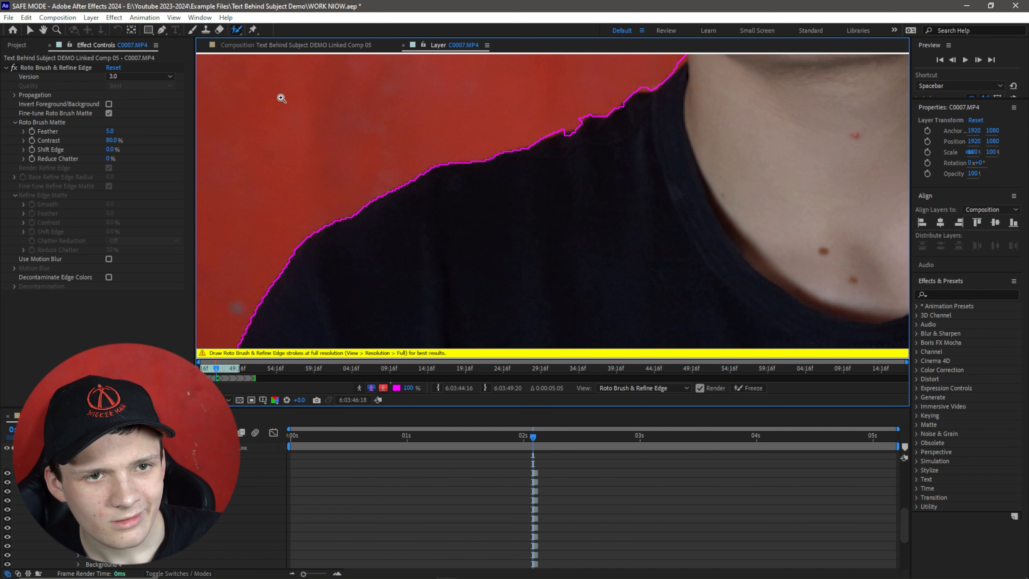
# Zoom out to the full frame and freeze the Roto Brush propagation.
pyautogui.press('z')
pyautogui.keyDown('alt'); pyautogui.click(427, 219); pyautogui.keyUp('alt')
pyautogui.keyDown('alt'); pyautogui.click(428, 220); pyautogui.keyUp('alt')
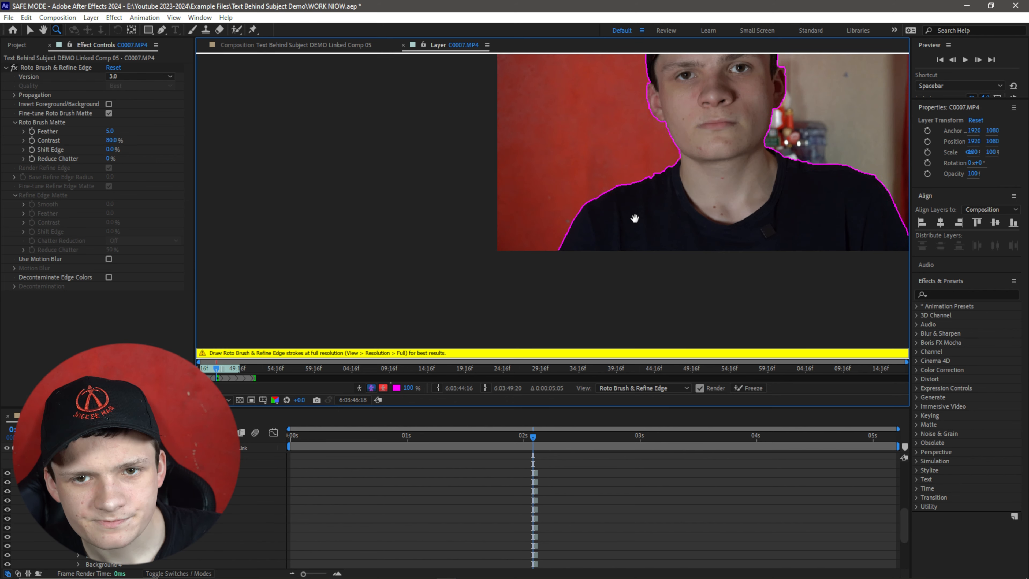
pyautogui.moveTo(634, 218); pyautogui.dragTo(463, 278)
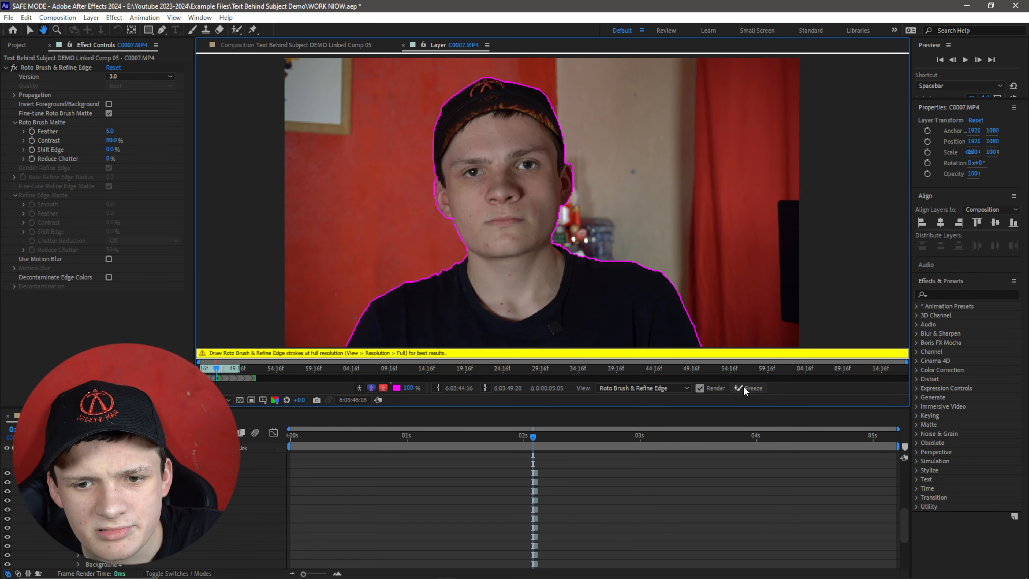
pyautogui.moveTo(515, 250); pyautogui.dragTo(553, 228)
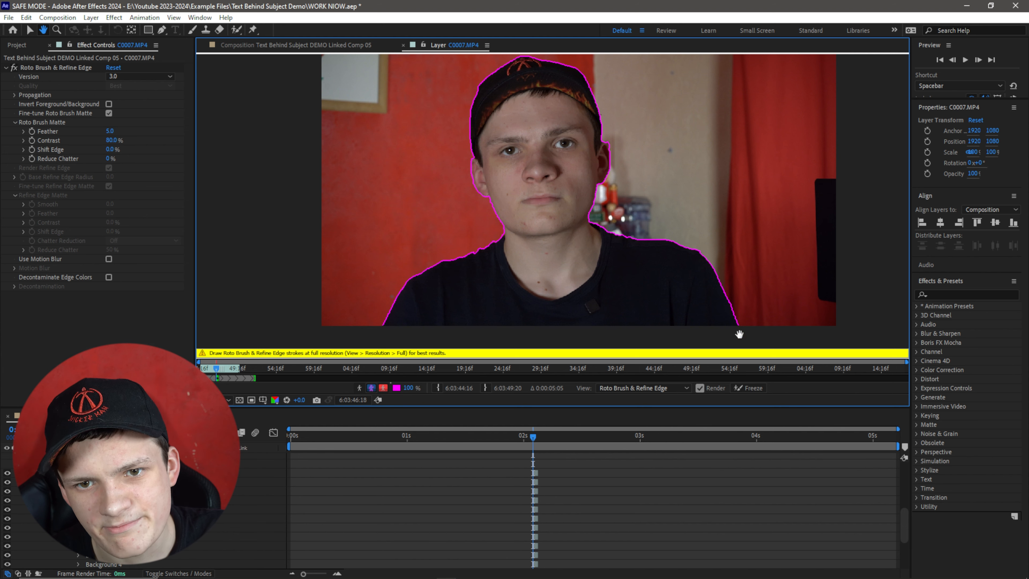
pyautogui.click(755, 388)
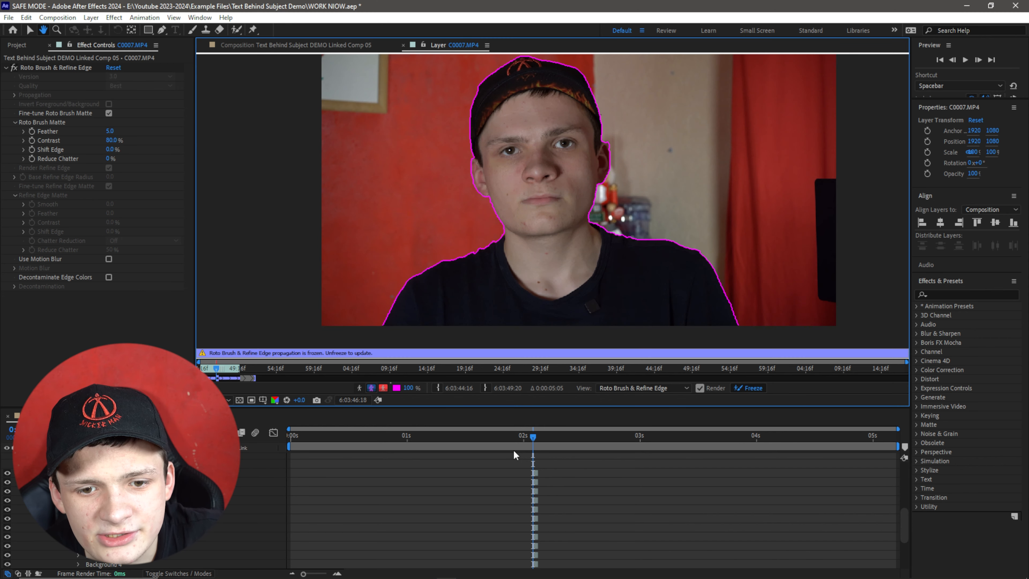
# Move to the start of the clip to check the frozen matte.
pyautogui.moveTo(534, 437); pyautogui.dragTo(283, 447)
pyautogui.press('z')
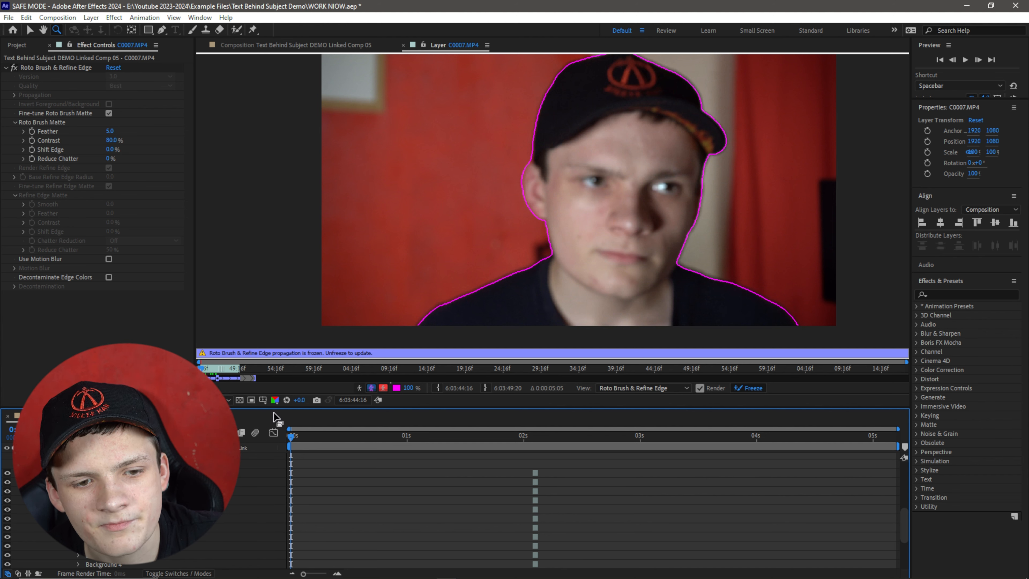
pyautogui.moveTo(291, 437)
pyautogui.mouseDown()
pyautogui.moveTo(797, 424)
pyautogui.moveTo(374, 435)
pyautogui.moveTo(285, 453)
pyautogui.mouseUp()
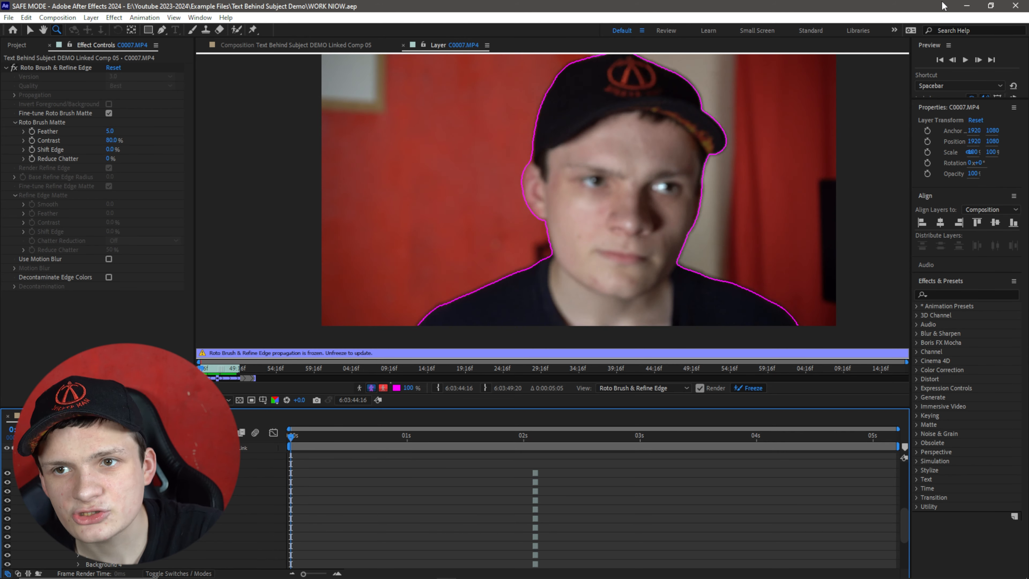
# Switch to Premiere Pro and preview the cutout by hiding and showing track V1 at the sequence start.
pyautogui.click(966, 6)
pyautogui.click(402, 297)
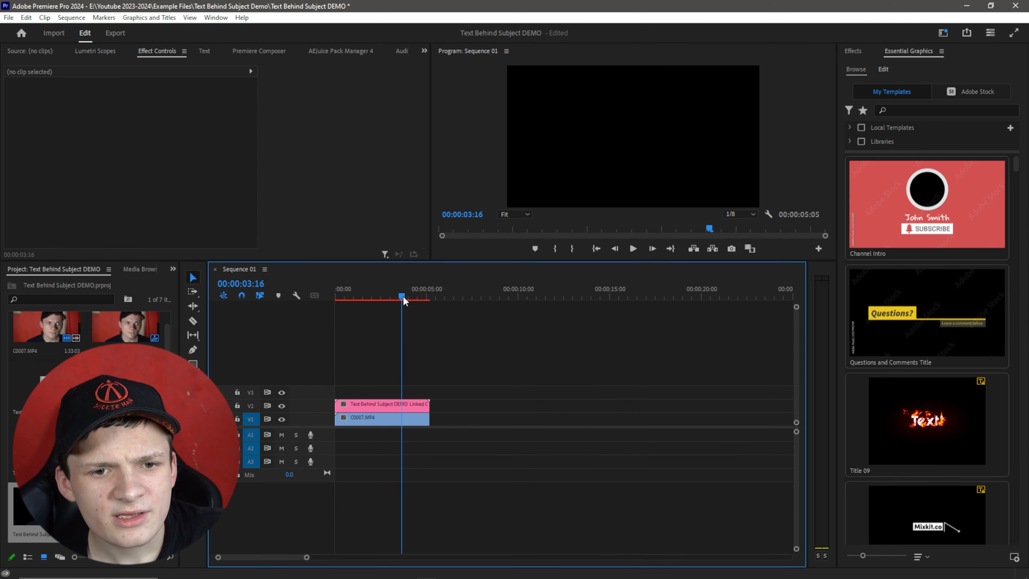
pyautogui.moveTo(404, 300); pyautogui.dragTo(334, 270)
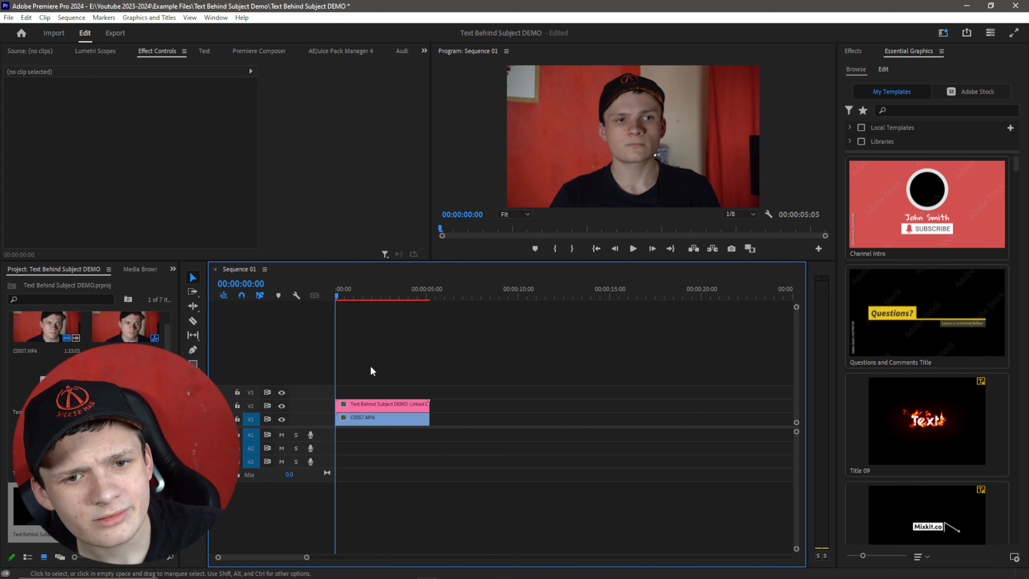
pyautogui.click(279, 420)
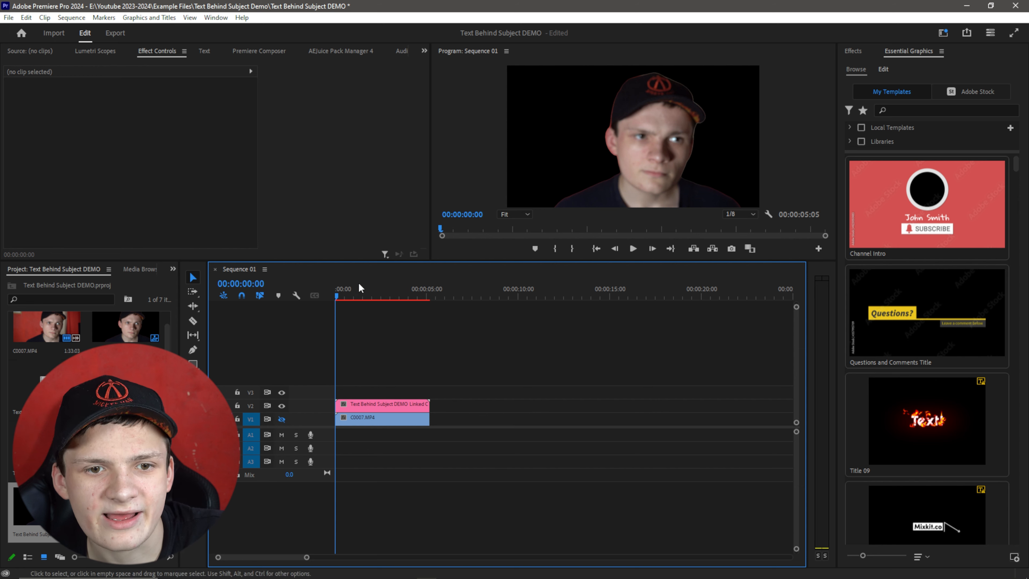
pyautogui.moveTo(332, 295); pyautogui.dragTo(406, 311)
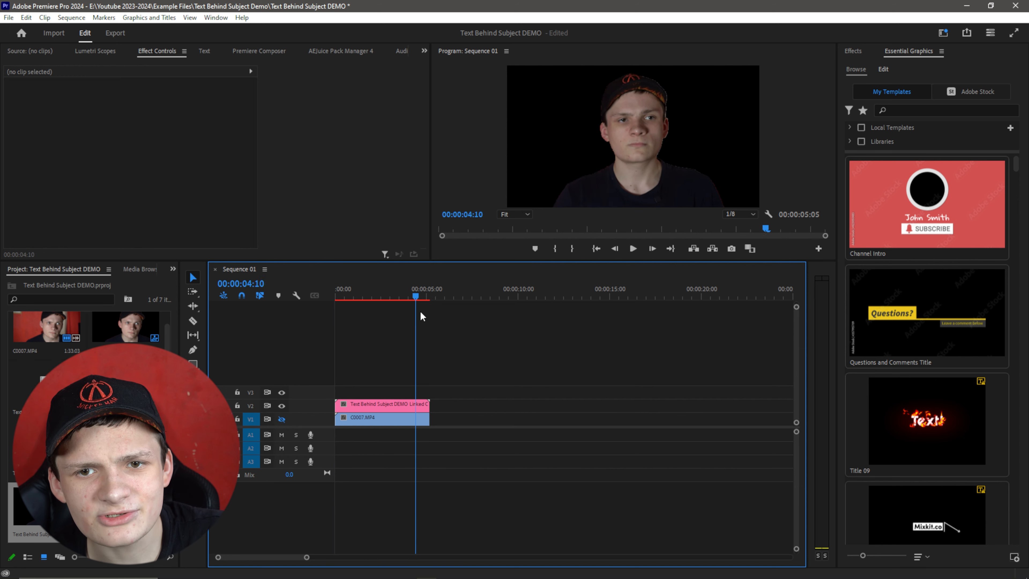
pyautogui.press('Home')
pyautogui.click(282, 419)
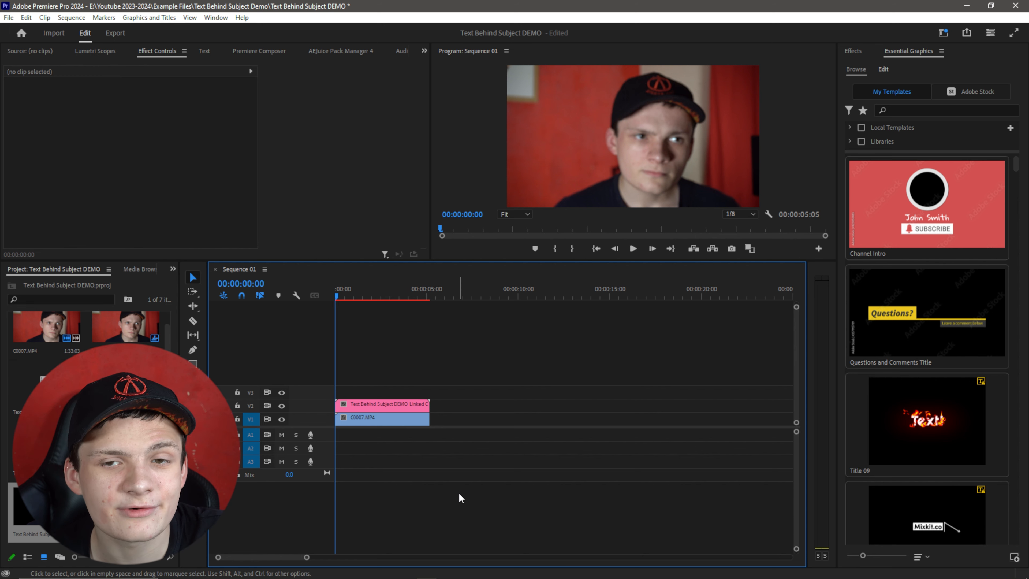
# Move the After Effects composition clip from V2 up to track V3.
pyautogui.moveTo(412, 406); pyautogui.dragTo(407, 393)
pyautogui.moveTo(485, 365); pyautogui.dragTo(357, 399)
pyautogui.moveTo(454, 367); pyautogui.dragTo(344, 411)
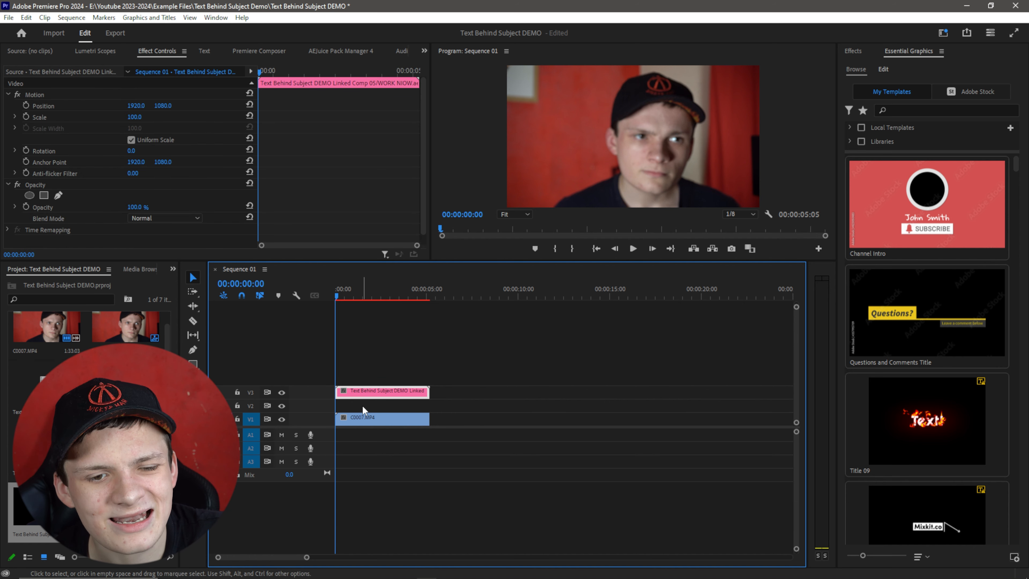
pyautogui.click(490, 404)
# Add a text layer reading TEXT in the Program monitor.
pyautogui.click(193, 393)
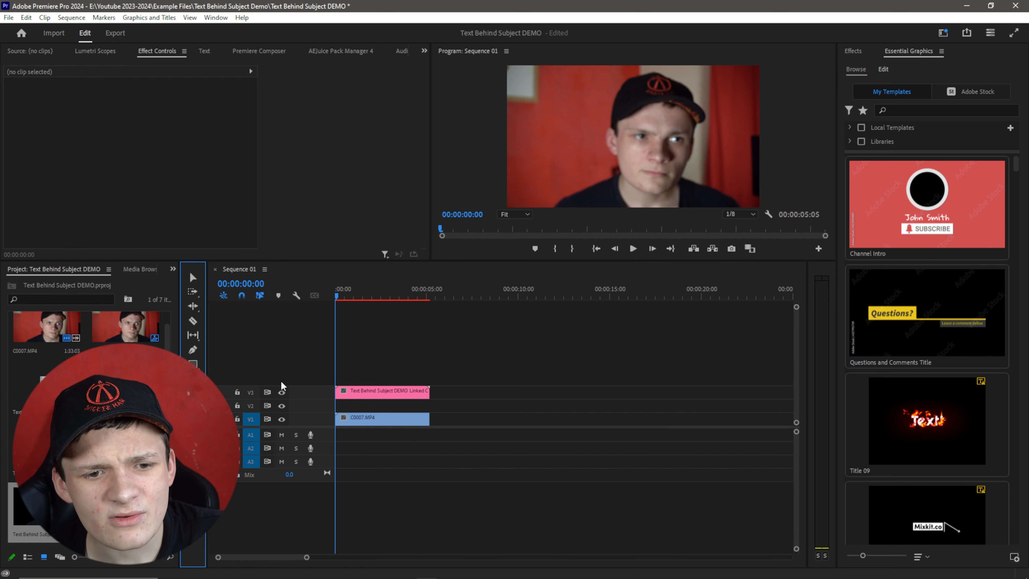
pyautogui.click(543, 133)
pyautogui.write('TE')
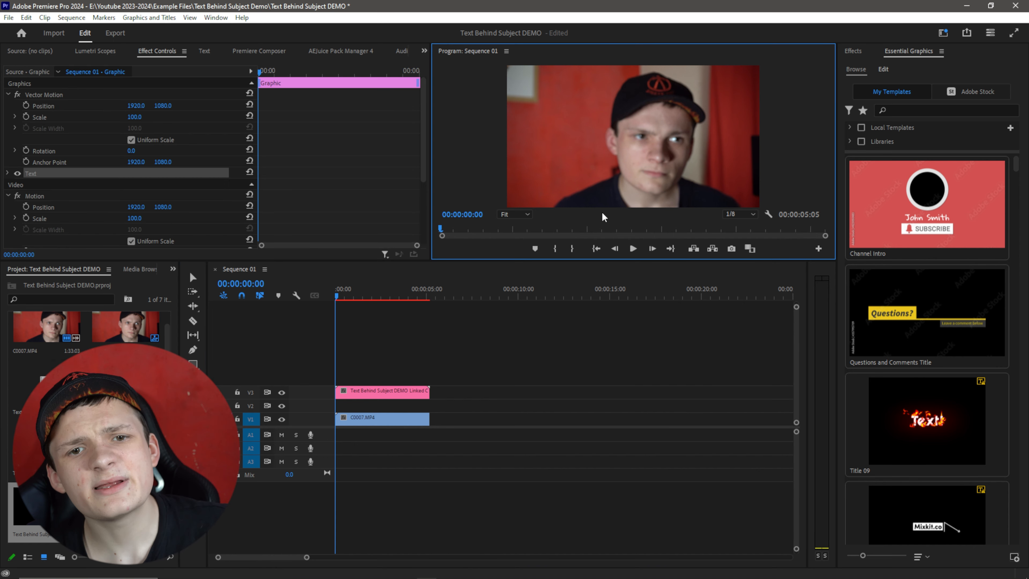
pyautogui.write('XT')
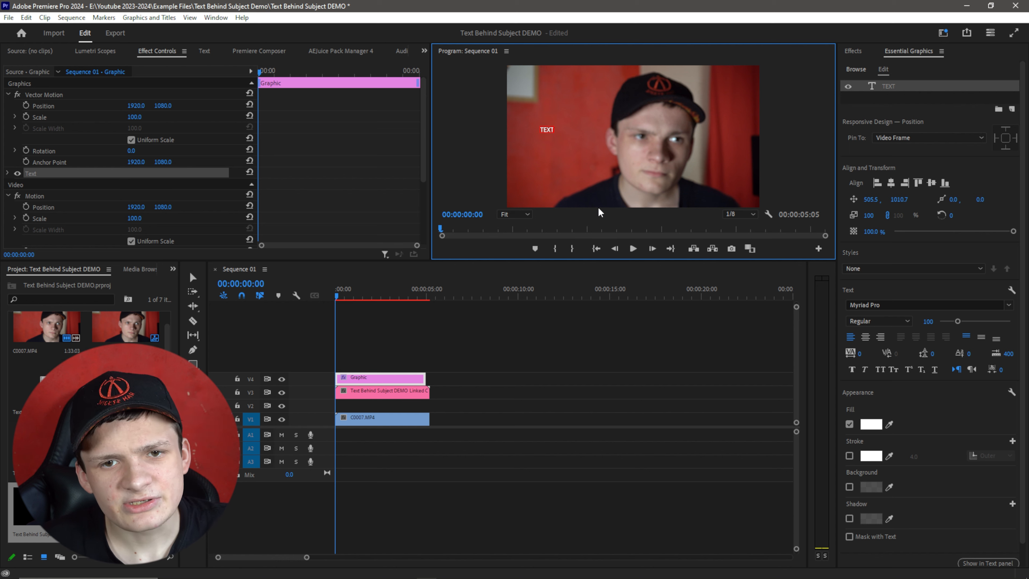
# Set the text's font to Nunito Black and its font size to 800.
pyautogui.click(901, 304)
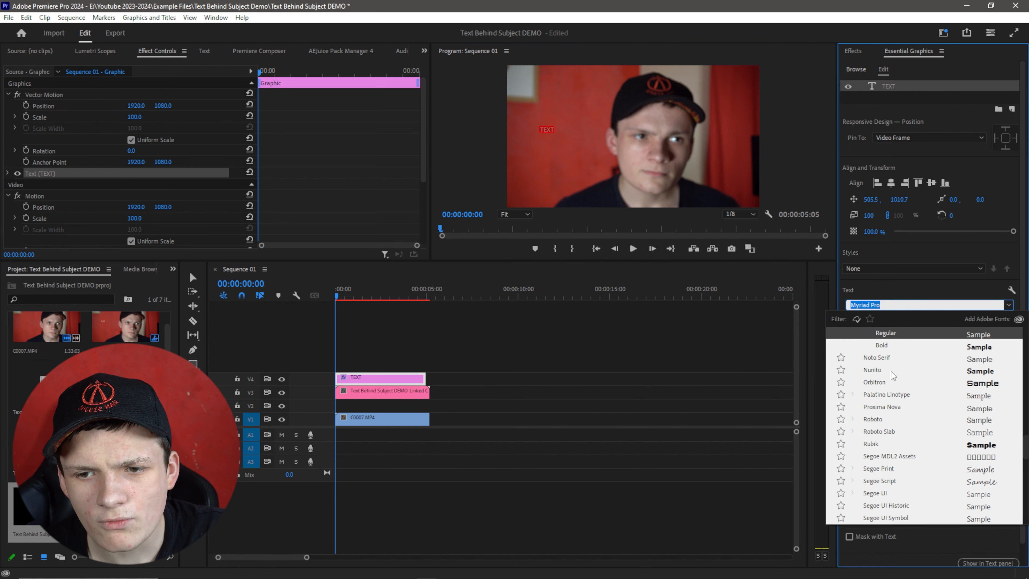
pyautogui.click(875, 370)
pyautogui.moveTo(960, 322); pyautogui.dragTo(1013, 321)
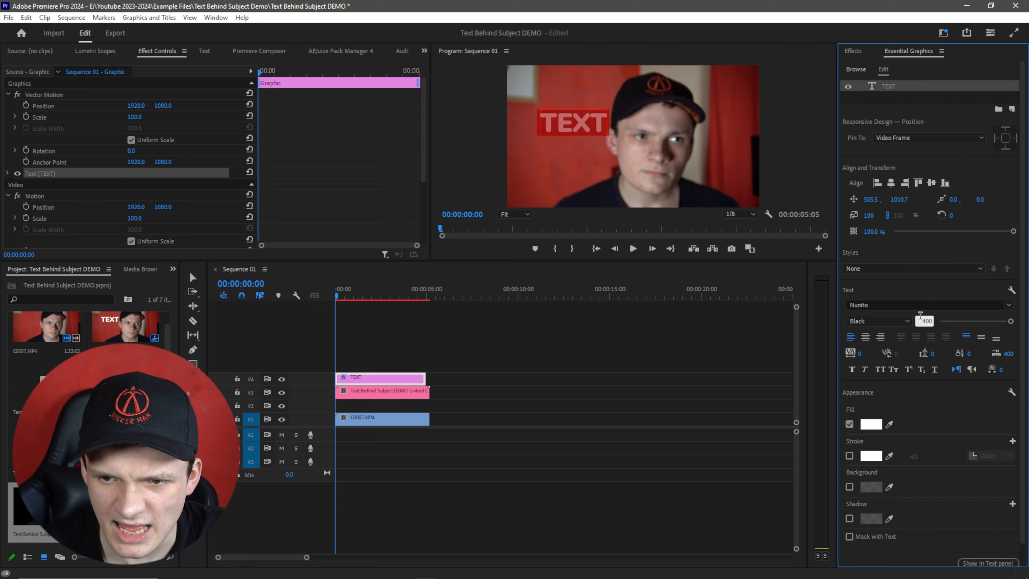
pyautogui.click(922, 319)
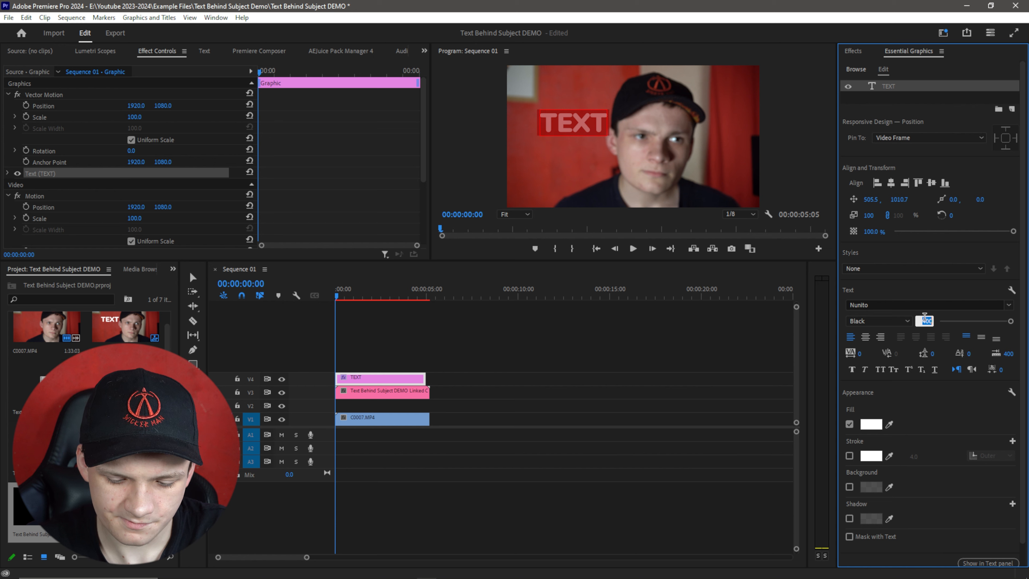
pyautogui.write('800')
pyautogui.press('Return')
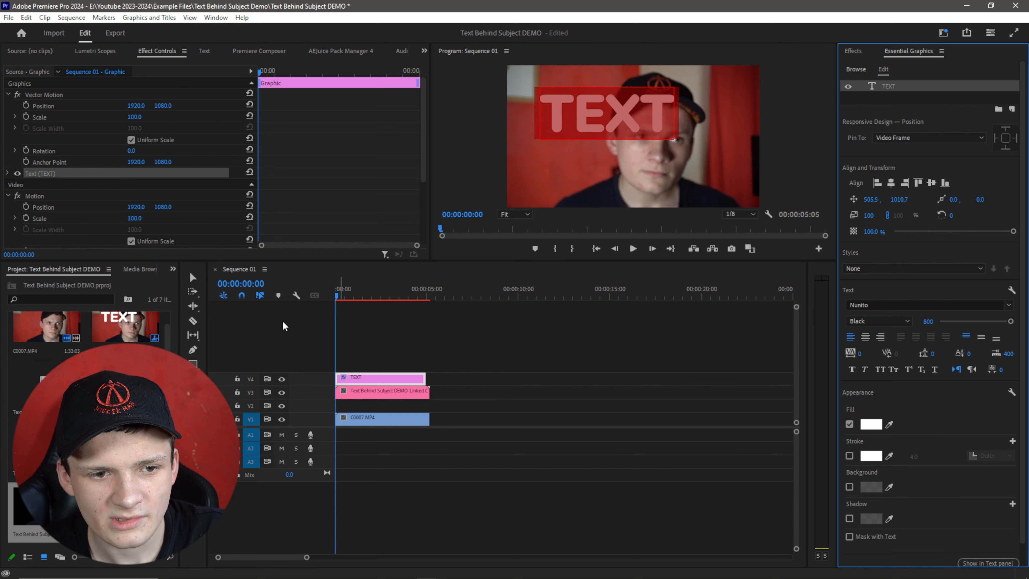
# Move the text clip from track V4 down to V2, between the cutout and the original clip.
pyautogui.click(192, 277)
pyautogui.click(371, 377)
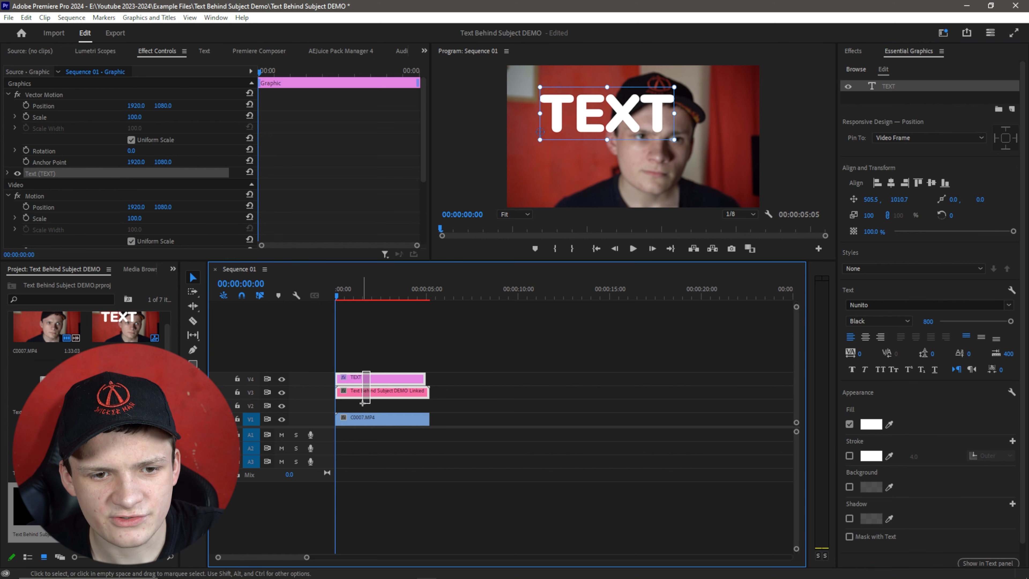
pyautogui.moveTo(367, 385); pyautogui.dragTo(354, 404)
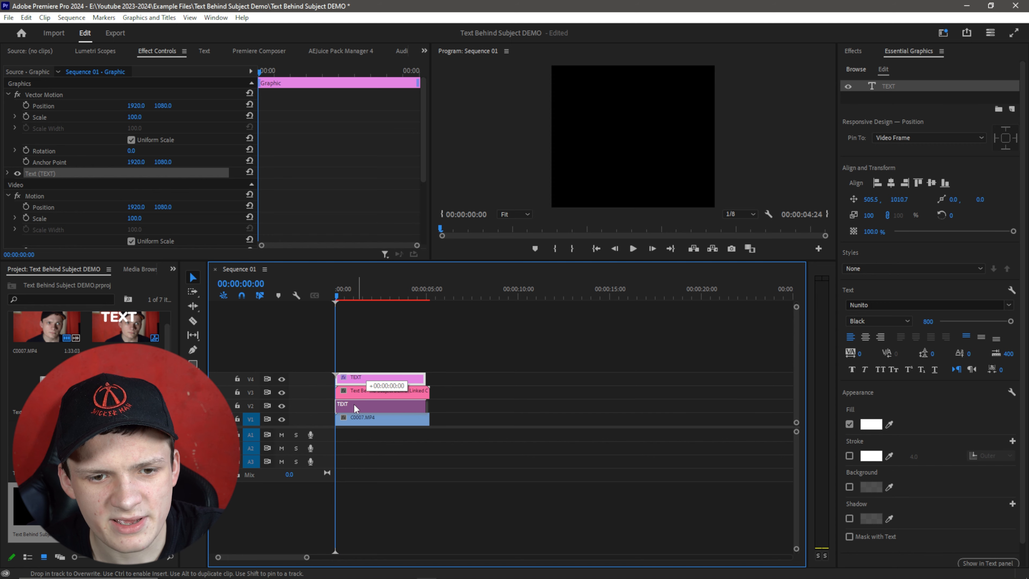
# Lock track V3 so the cutout layer can no longer be selected in the Program monitor.
pyautogui.click(369, 389)
pyautogui.click(567, 128)
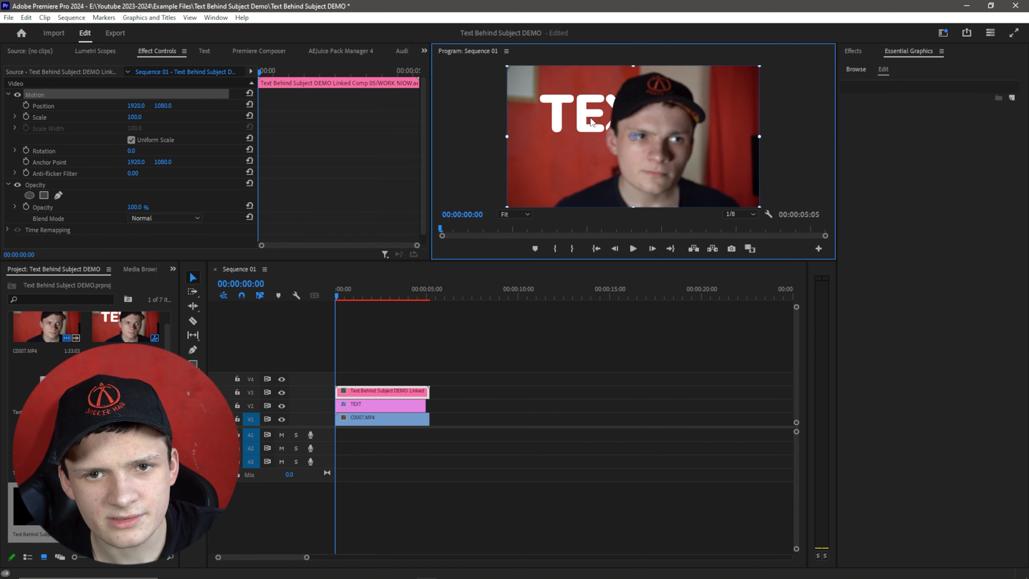
pyautogui.click(315, 399)
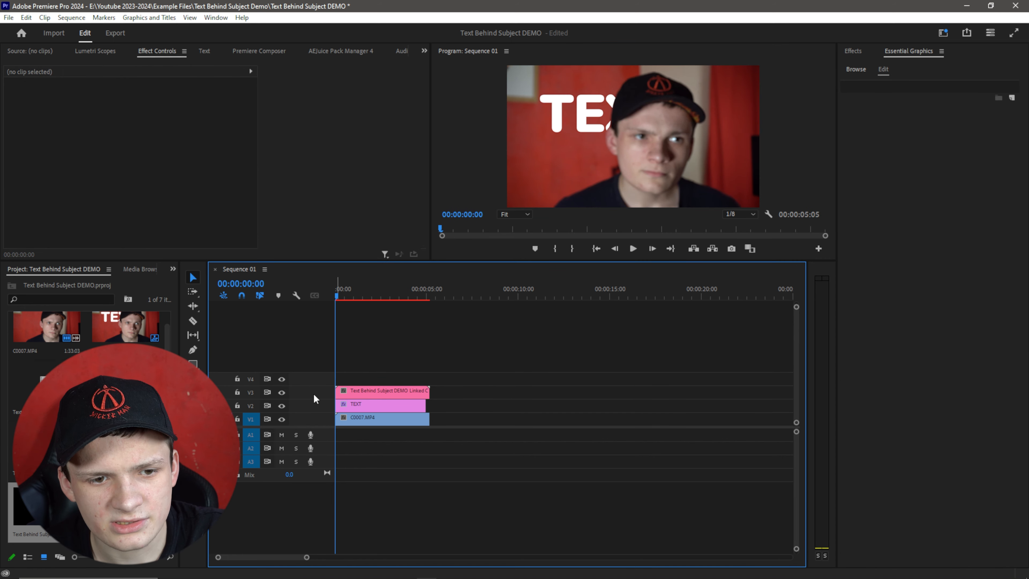
pyautogui.click(238, 392)
# Enlarge the text and reposition it behind the subject's head, centering it horizontally in the frame.
pyautogui.click(581, 133)
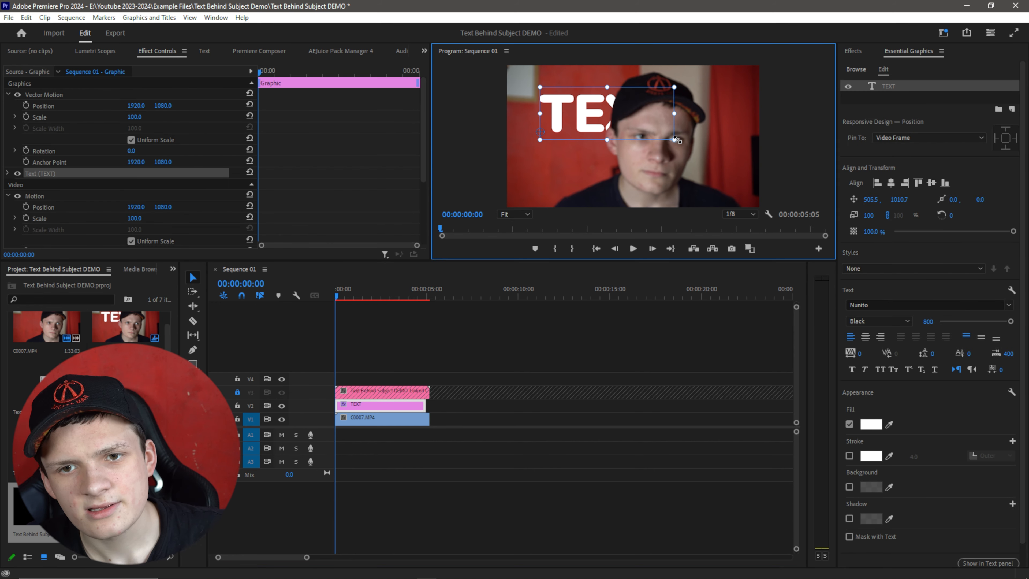
pyautogui.moveTo(675, 139); pyautogui.dragTo(756, 188)
pyautogui.moveTo(709, 109); pyautogui.dragTo(670, 153)
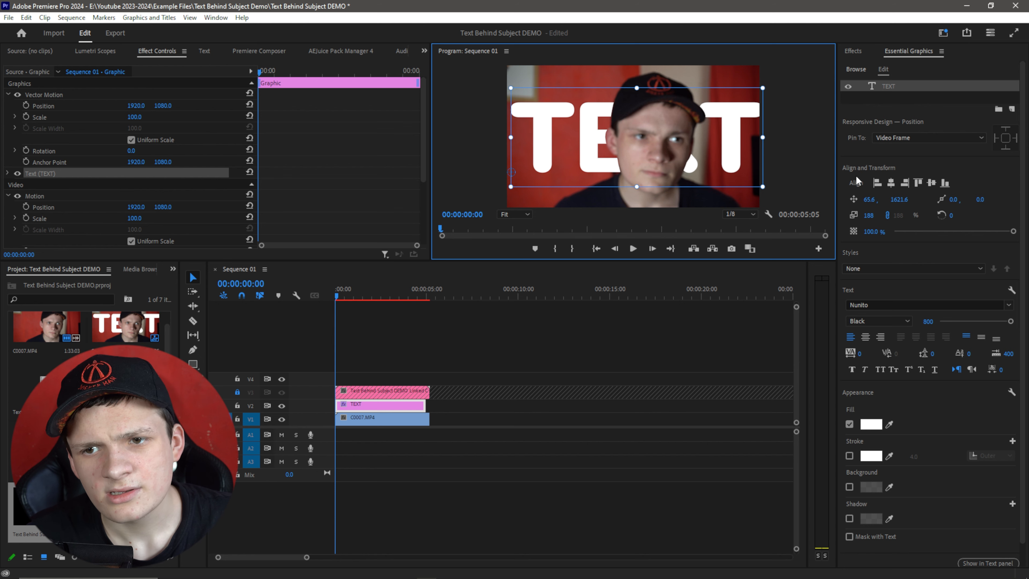
pyautogui.click(888, 184)
# Play the sequence to preview the text sitting behind the subject.
pyautogui.click(507, 416)
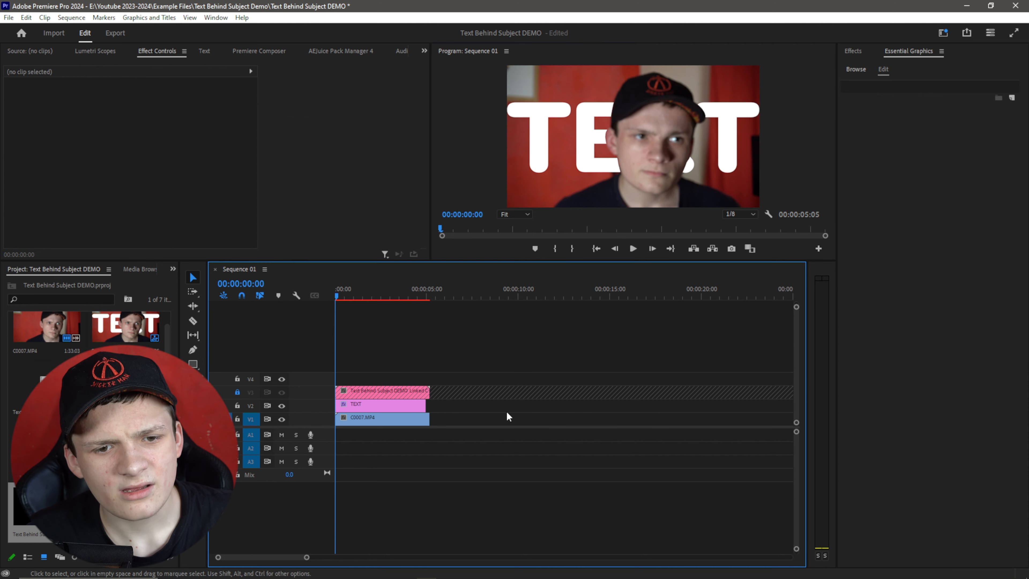
pyautogui.press('space')
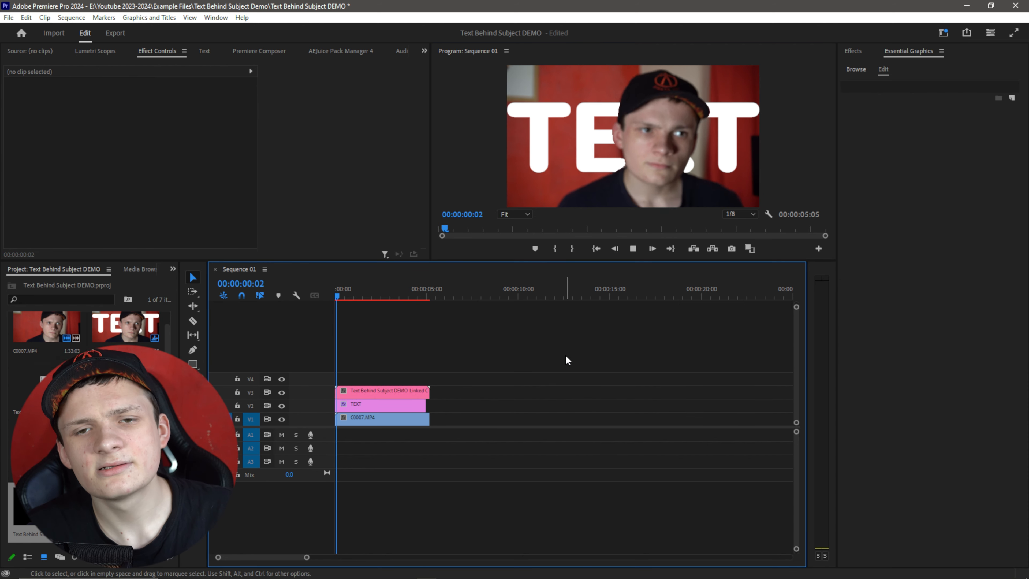